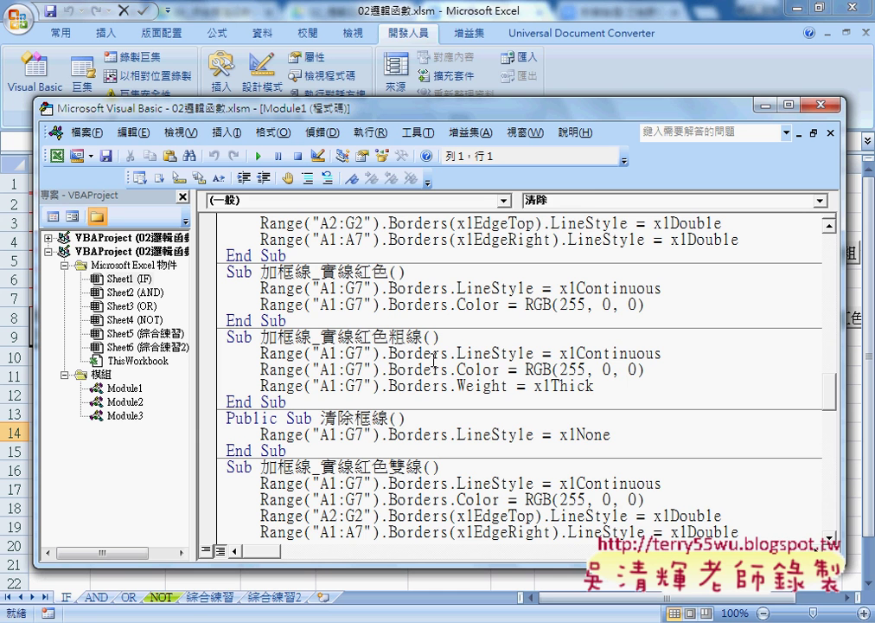
Step: In the 加框線_實線紅色粗線 Sub, bring up Excel Help for the LineStyle property
left_click(519, 369)
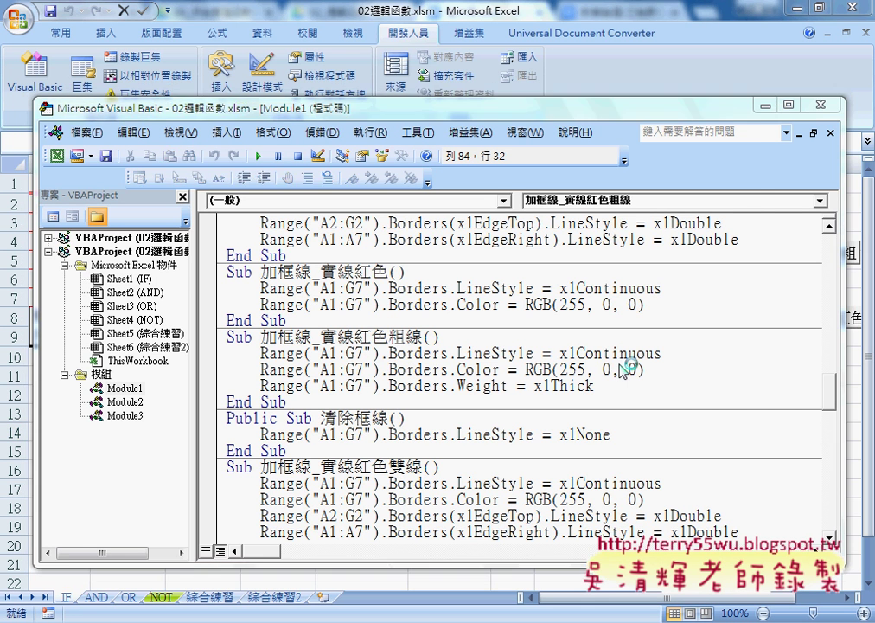
key("F1")
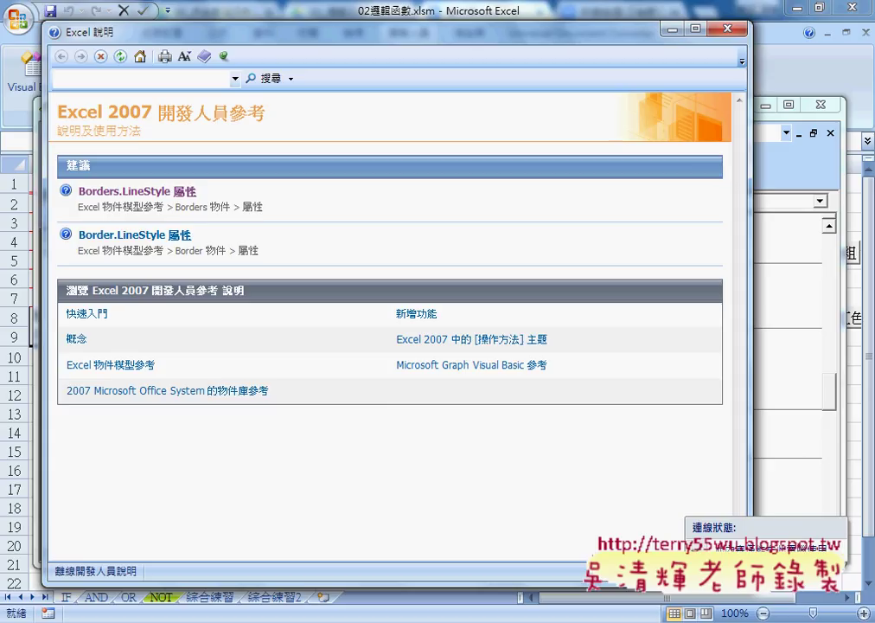
Step: Close the Help window and the Visual Basic Editor to return to the worksheet
left_click(729, 29)
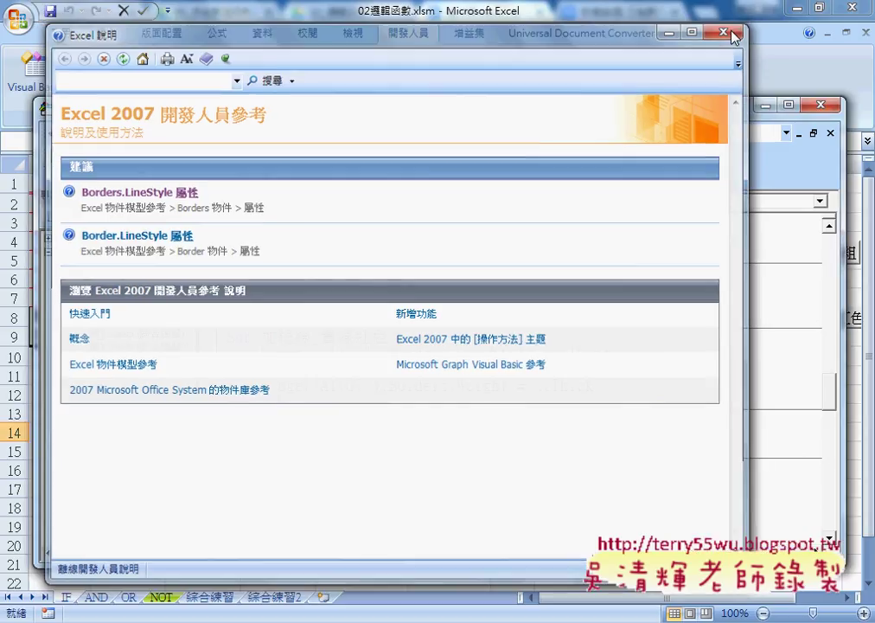
left_click(819, 107)
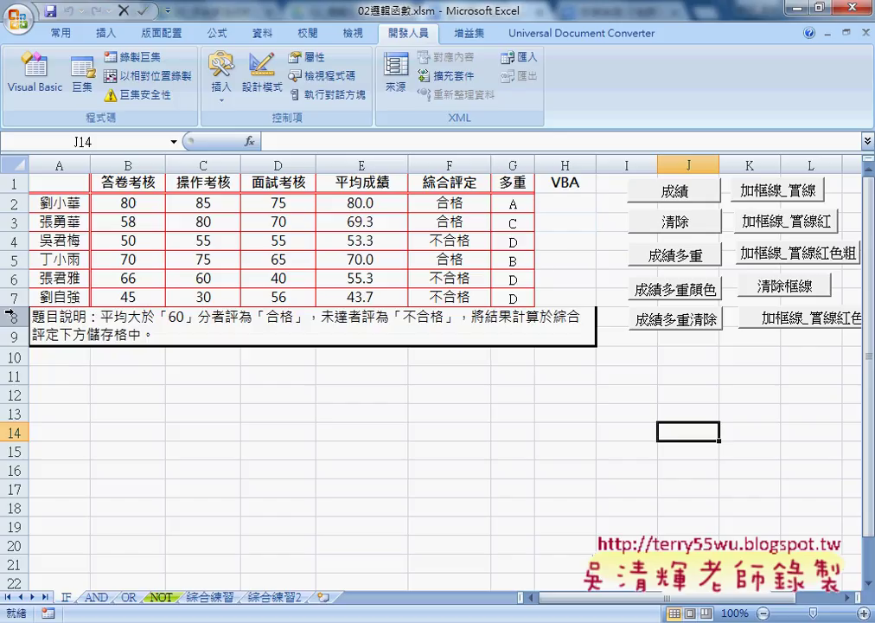
left_click_drag(10, 317, 10, 336)
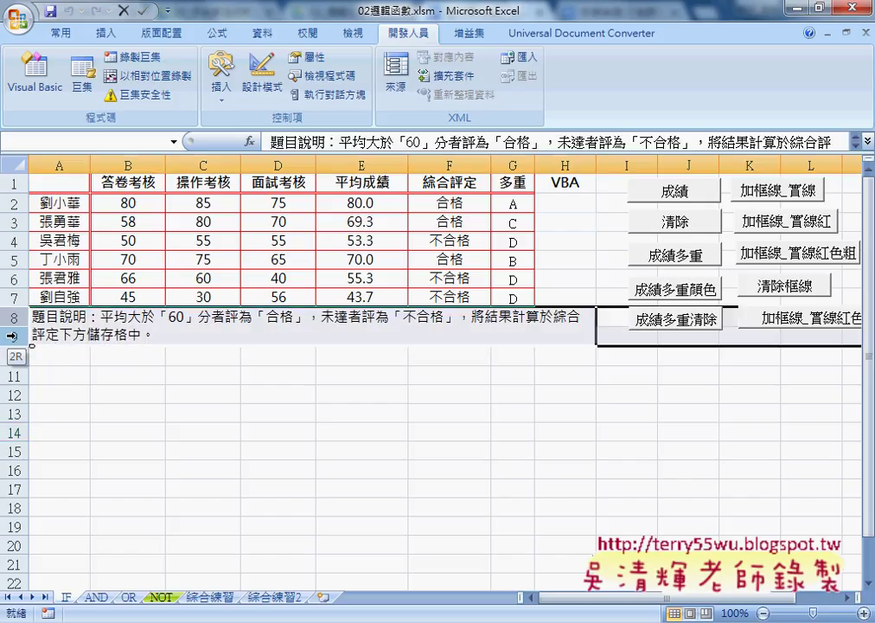
right_click(153, 335)
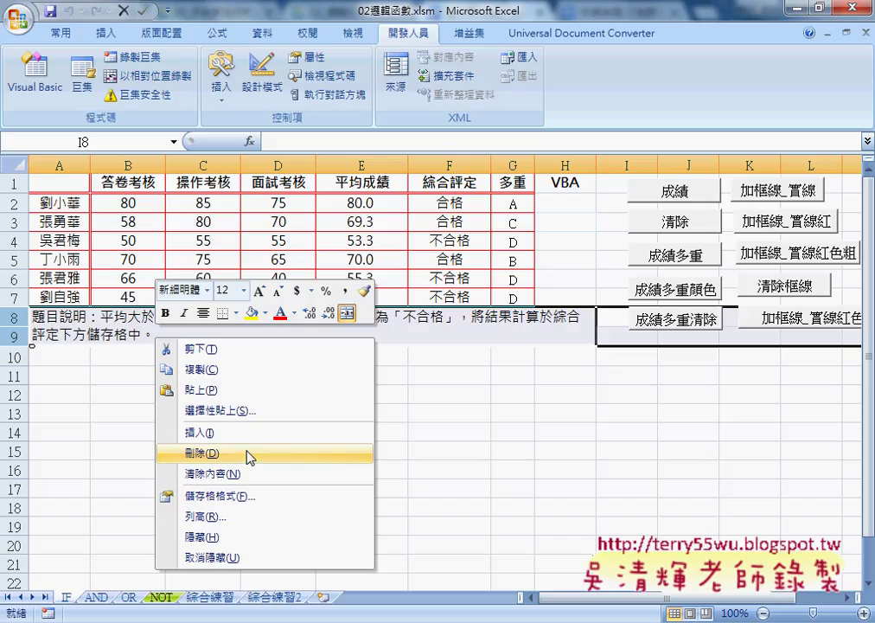
left_click(249, 454)
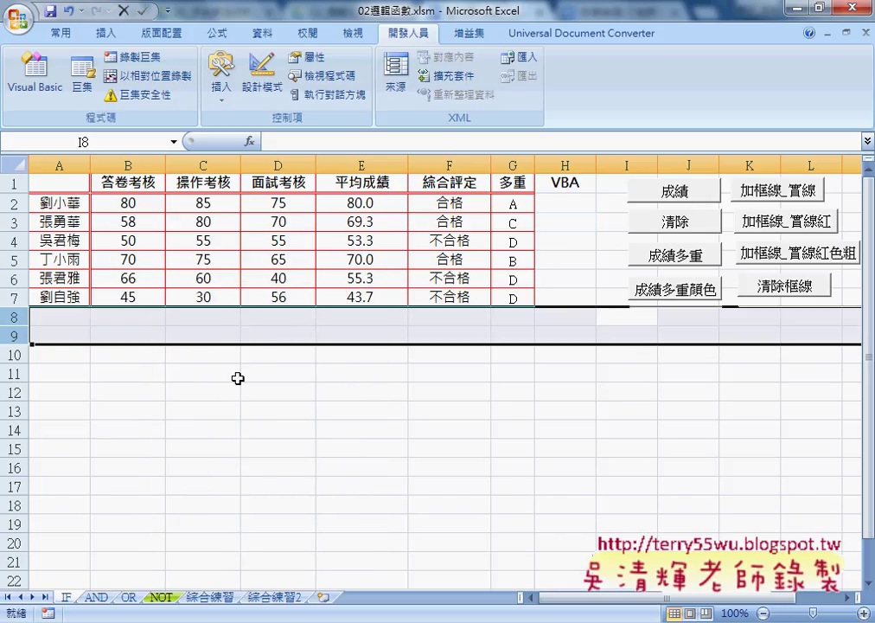
key("ctrl+z")
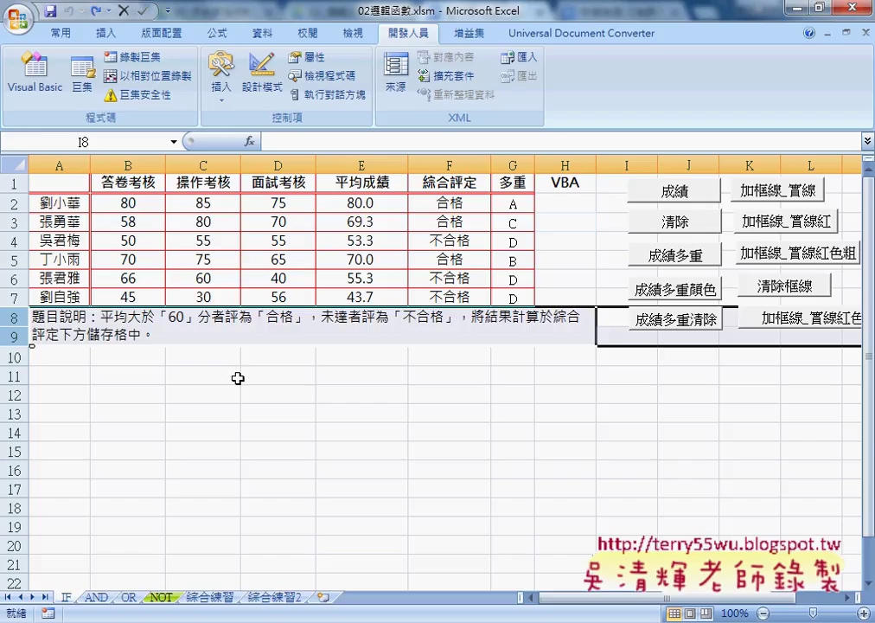
key("ctrl+y")
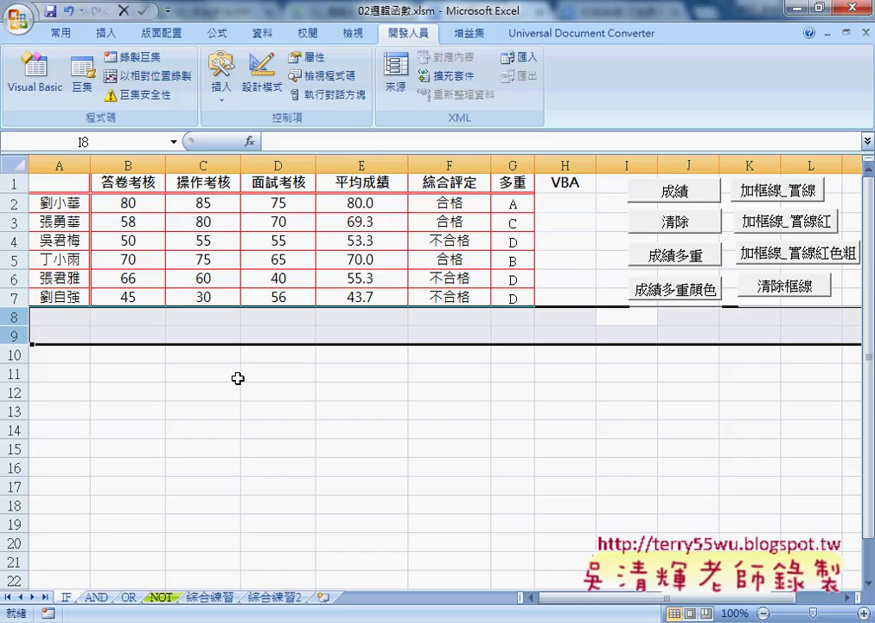
key("ctrl+z")
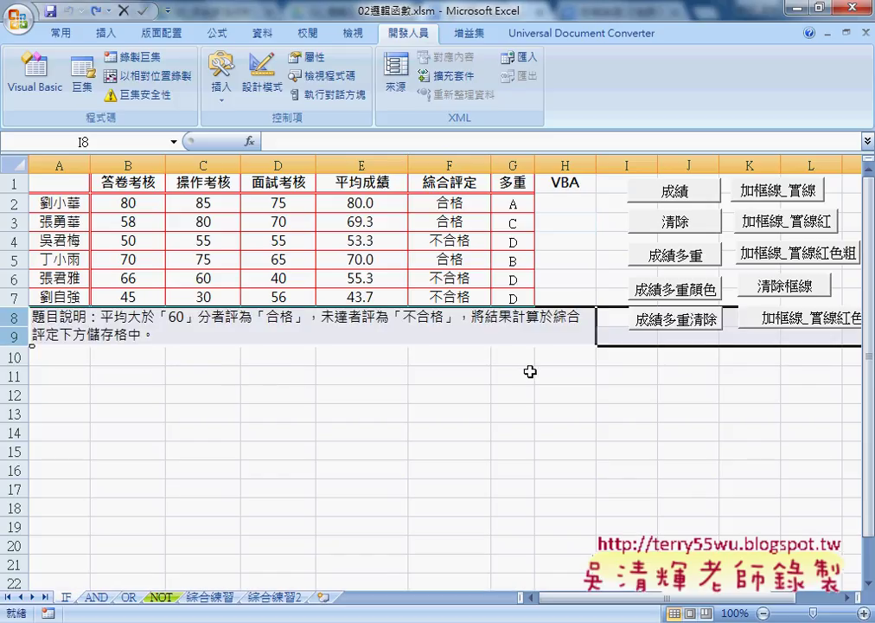
Step: Select the 成績多重清除, 成績多重顏色, 清除框線 and red-border buttons together, then right-click the group
right_click(668, 329)
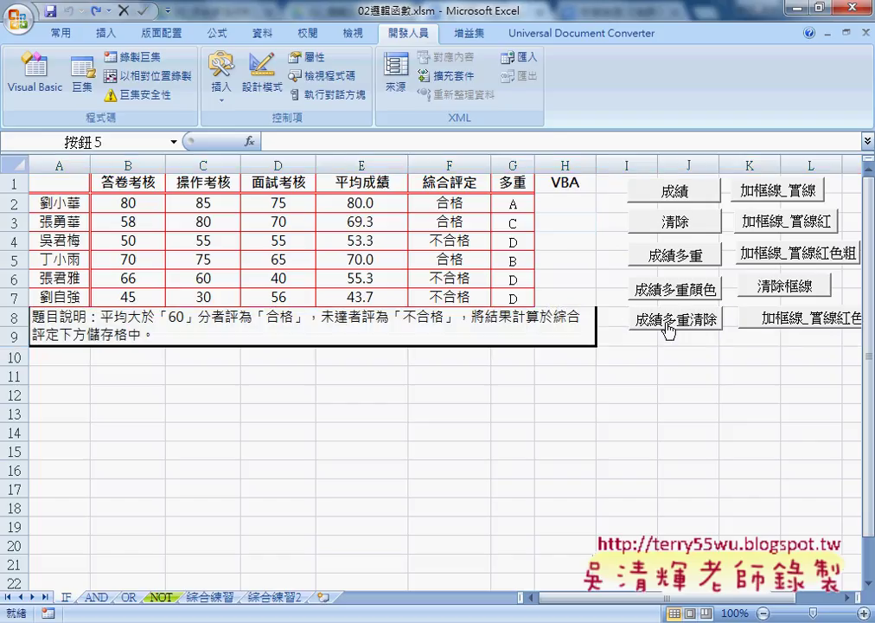
left_click(772, 324, "ctrl")
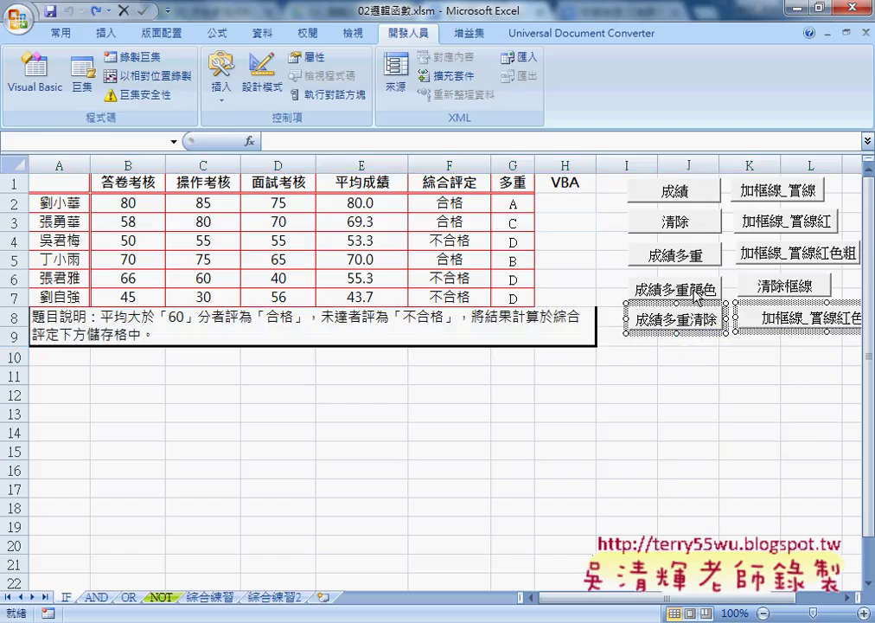
left_click(674, 289, "ctrl")
left_click(783, 286, "ctrl")
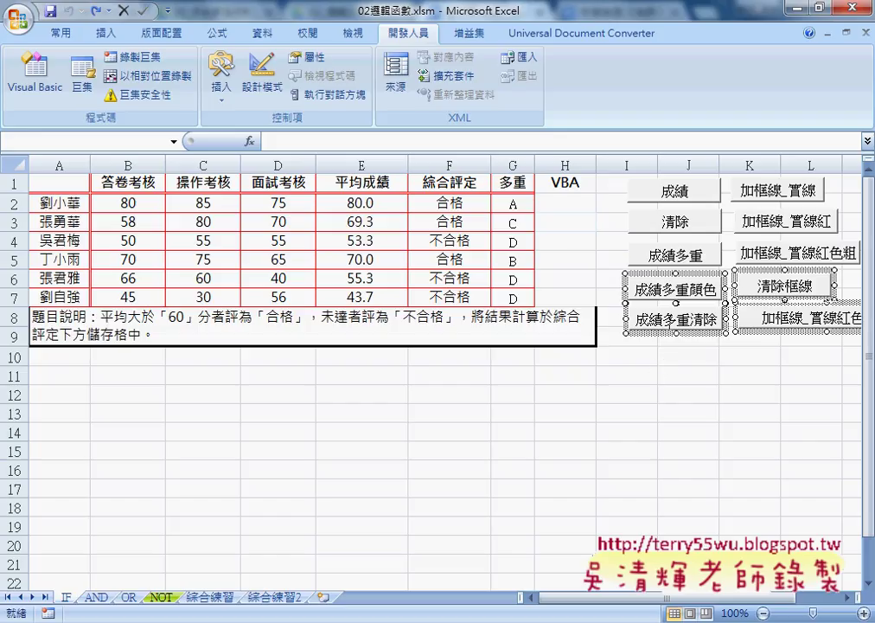
right_click(667, 327)
left_click(643, 371)
left_click(689, 375)
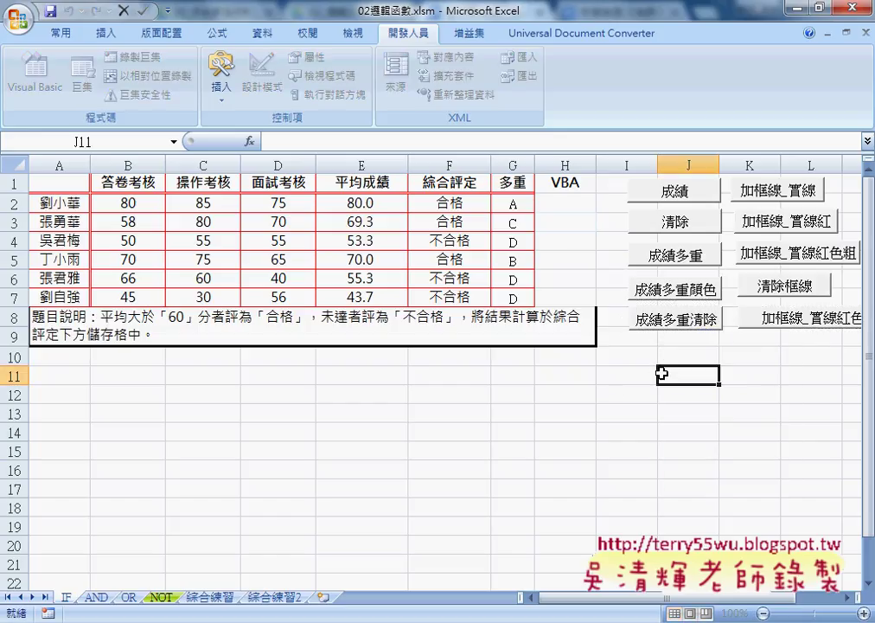
right_click(681, 326)
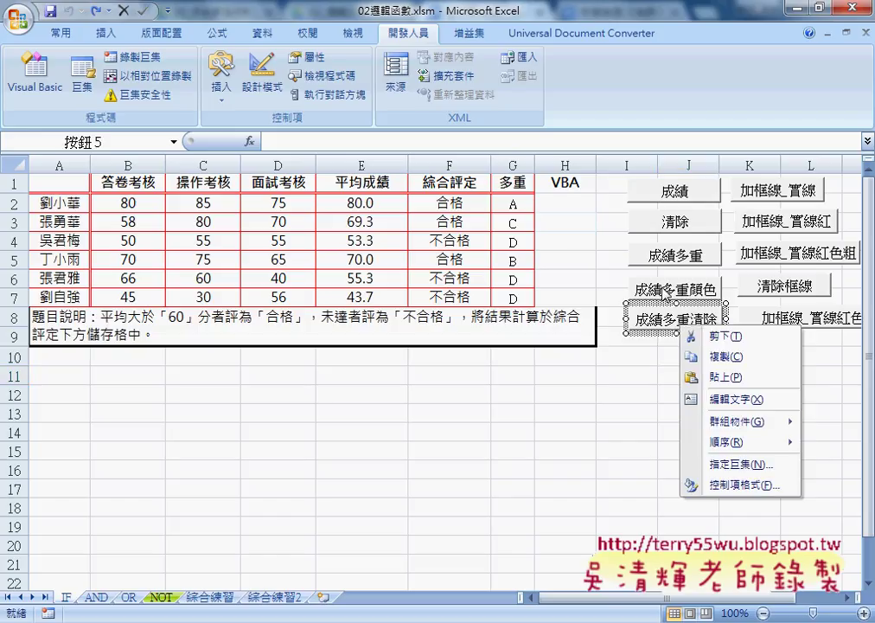
left_click(690, 293, "ctrl")
left_click(783, 320, "ctrl")
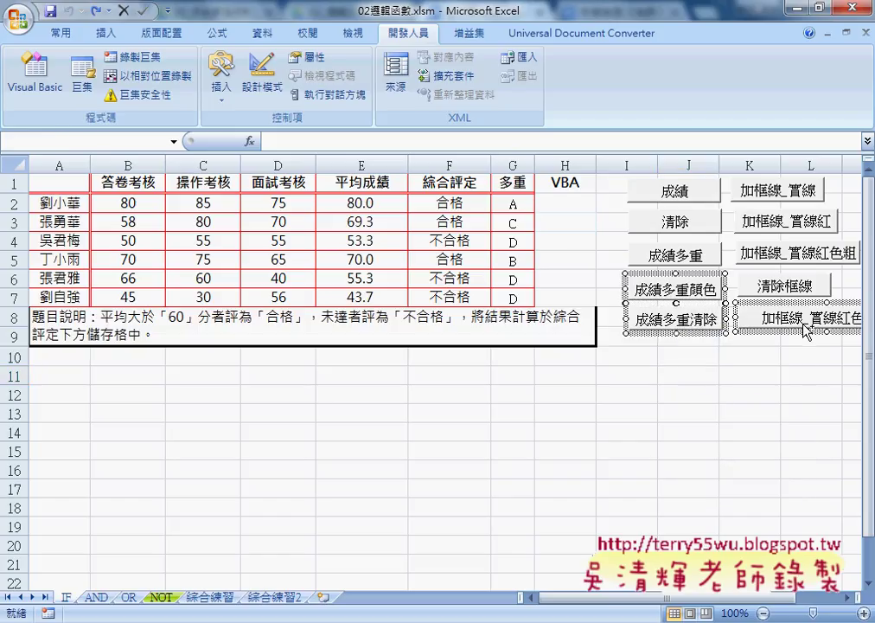
left_click(778, 287, "ctrl")
right_click(767, 304)
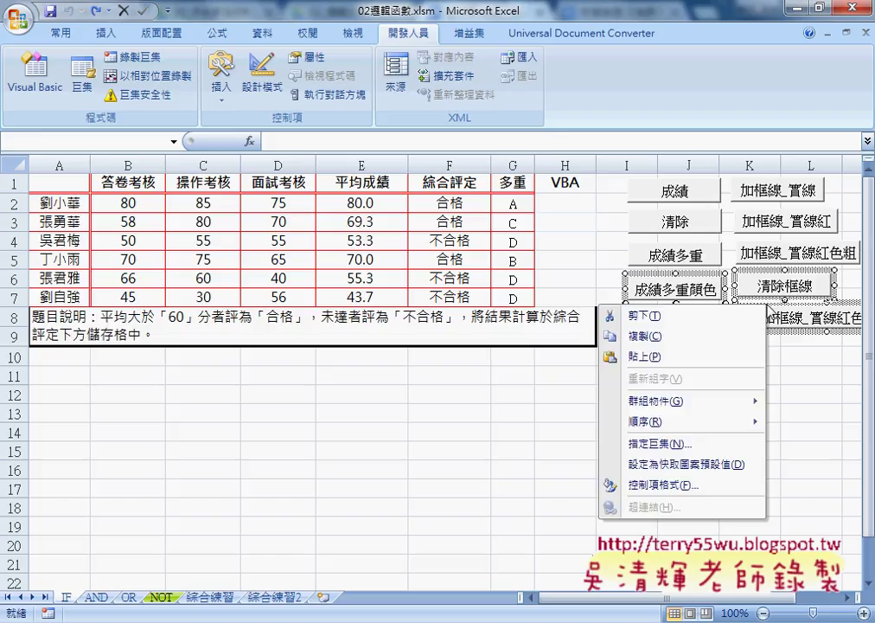
Step: In 控制項格式, give the four button captions a red, 10-point font
left_click(666, 486)
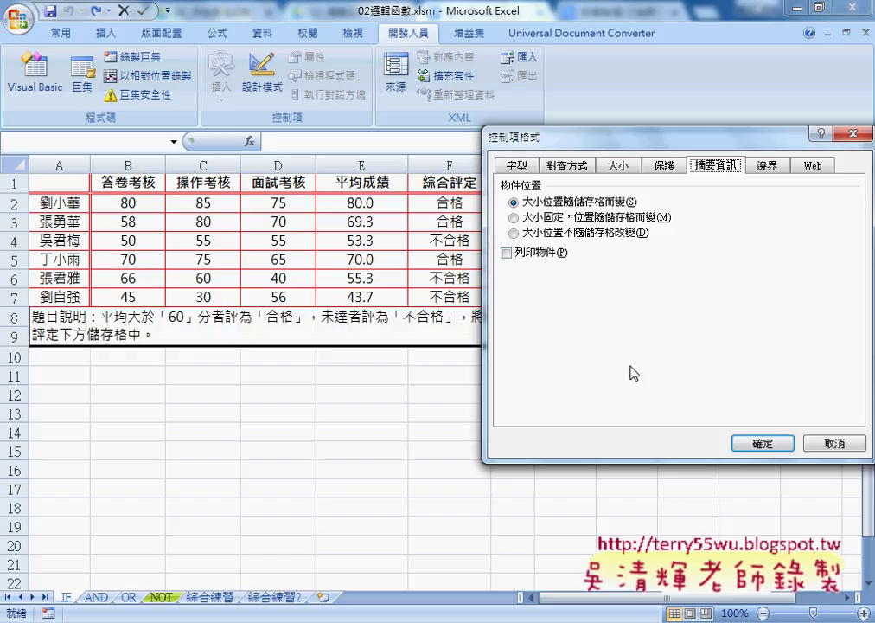
left_click_drag(560, 147, 294, 168)
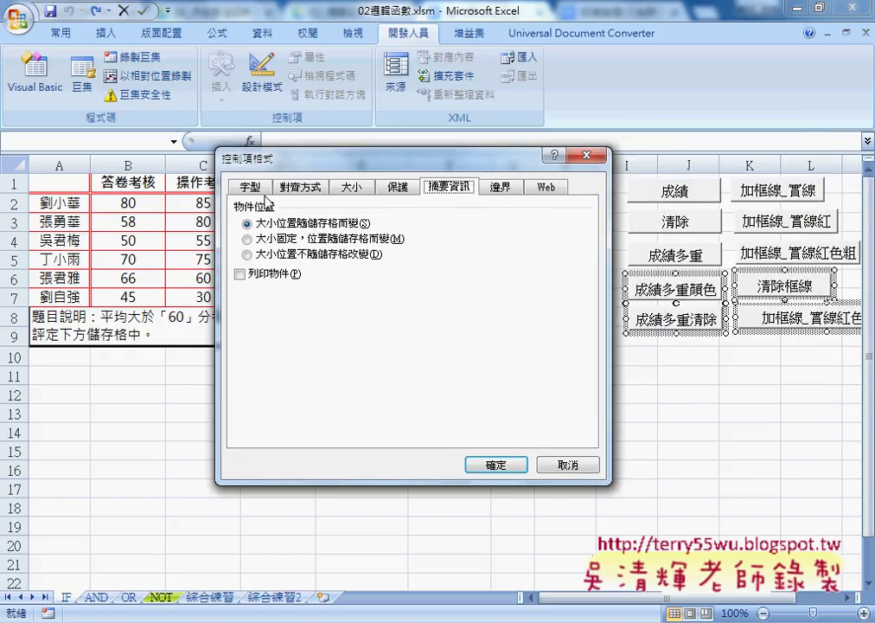
left_click(250, 187)
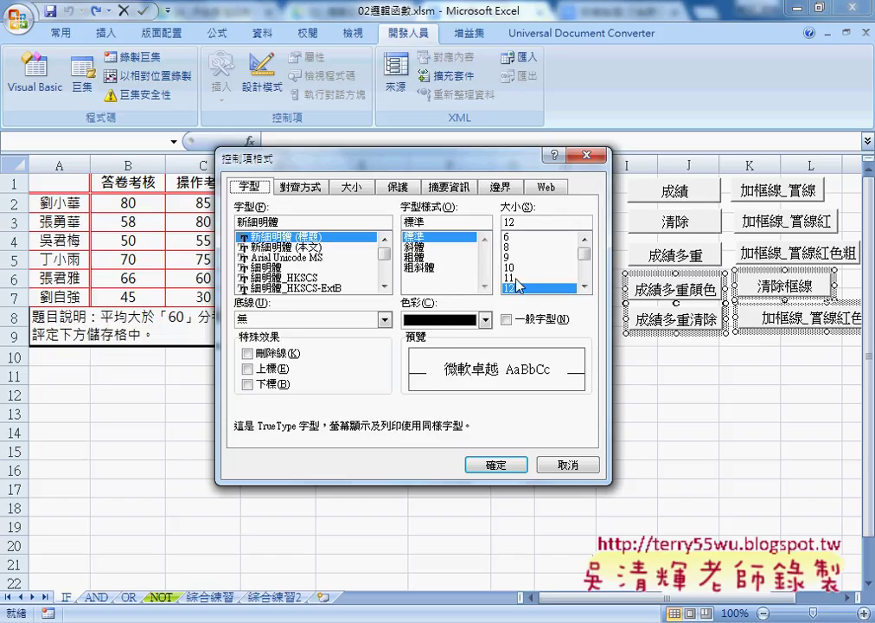
left_click(516, 268)
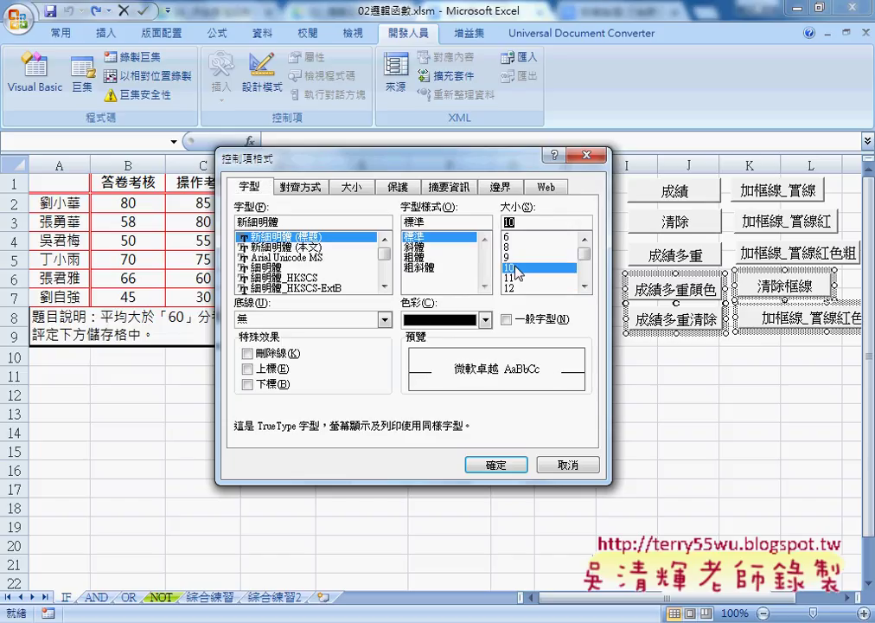
left_click(486, 319)
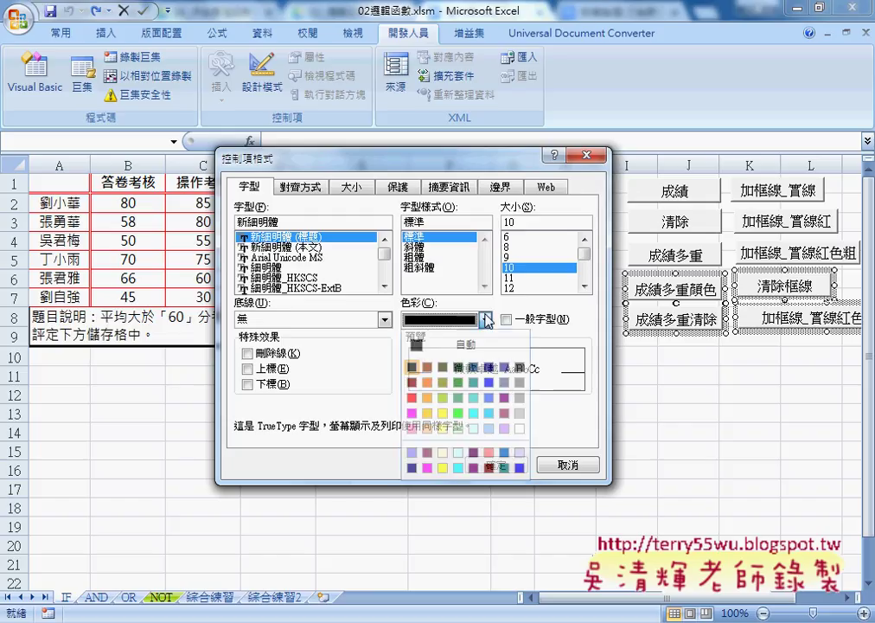
left_click(413, 403)
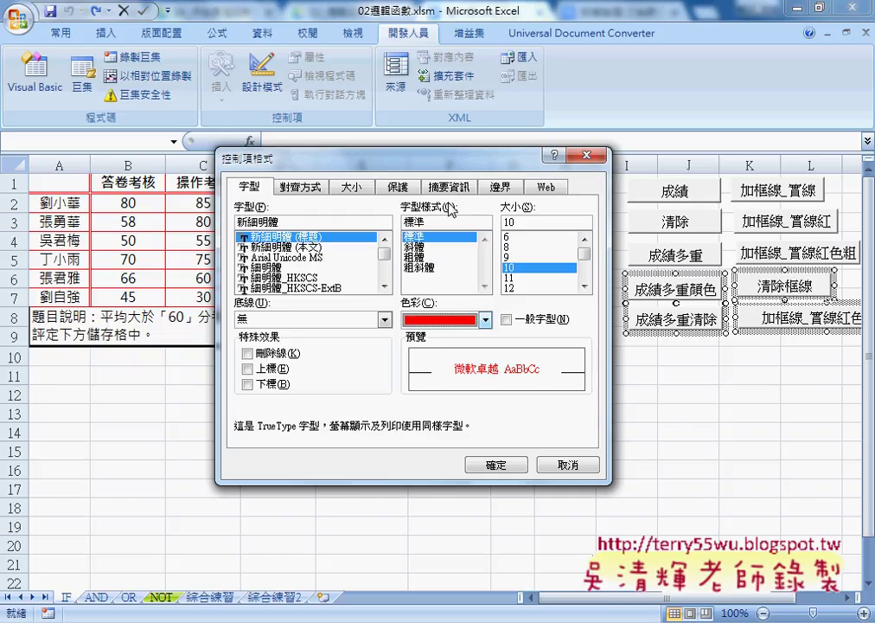
Step: Set the buttons to 大小位置不隨儲存格改變 and apply the formatting
left_click(445, 188)
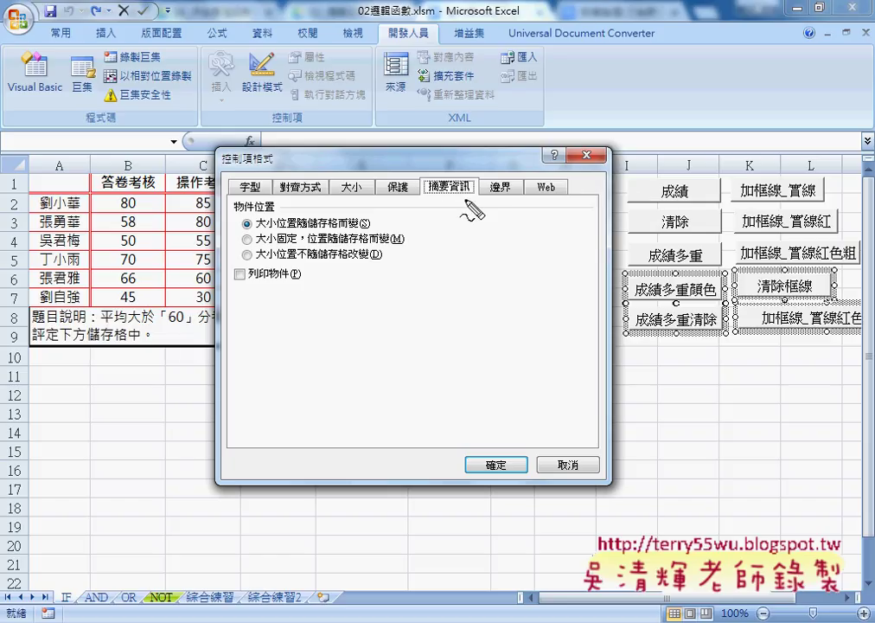
left_click_drag(471, 177, 479, 191)
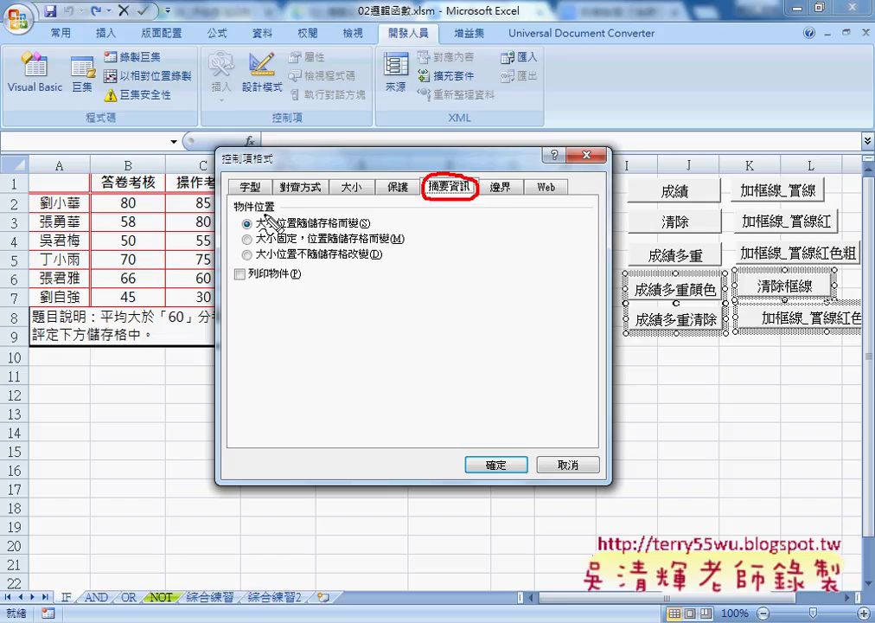
left_click_drag(277, 201, 275, 204)
left_click_drag(385, 268, 391, 262)
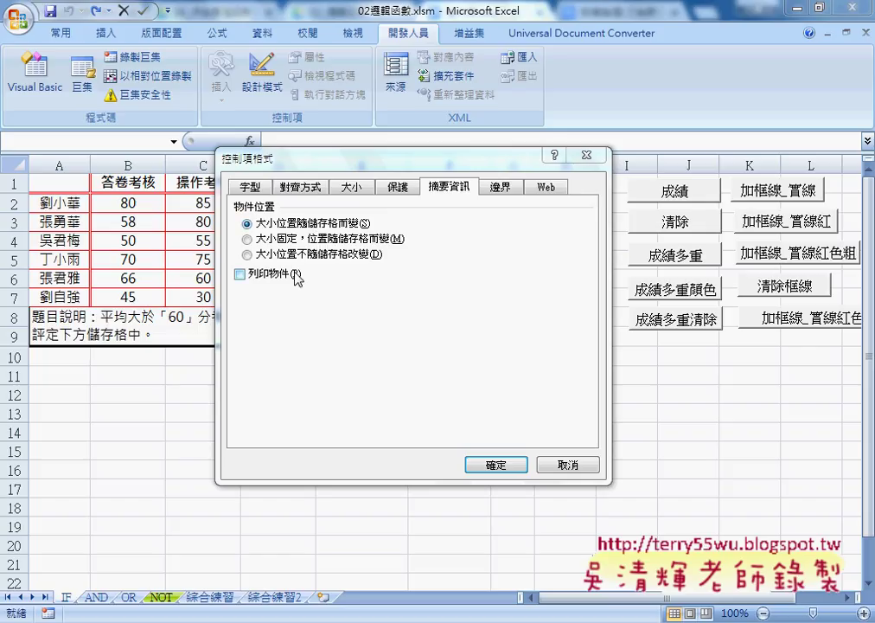
left_click(281, 256)
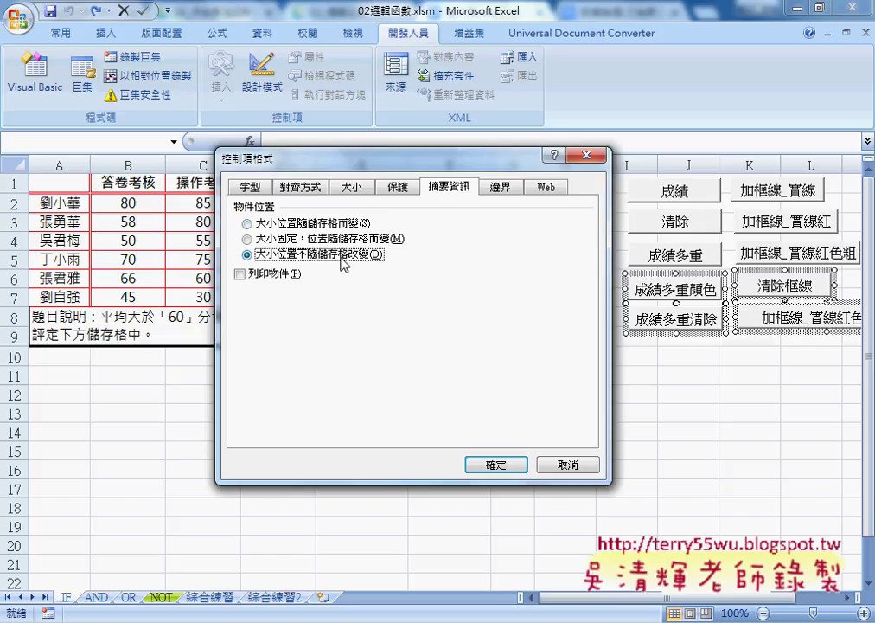
left_click(496, 466)
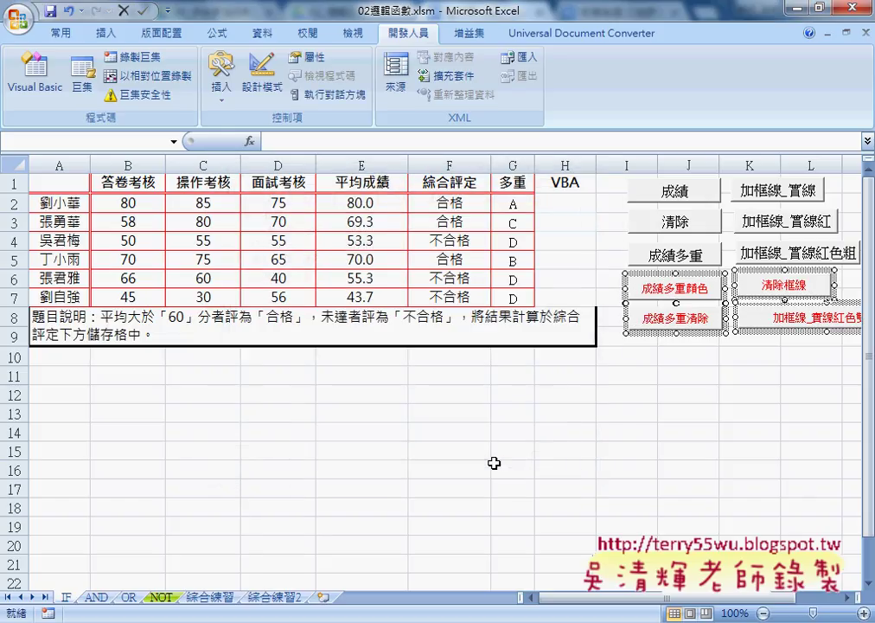
Step: Recheck the buttons' formatting tabs, confirm the don't-move-or-size setting, then select the explanation row
right_click(658, 283)
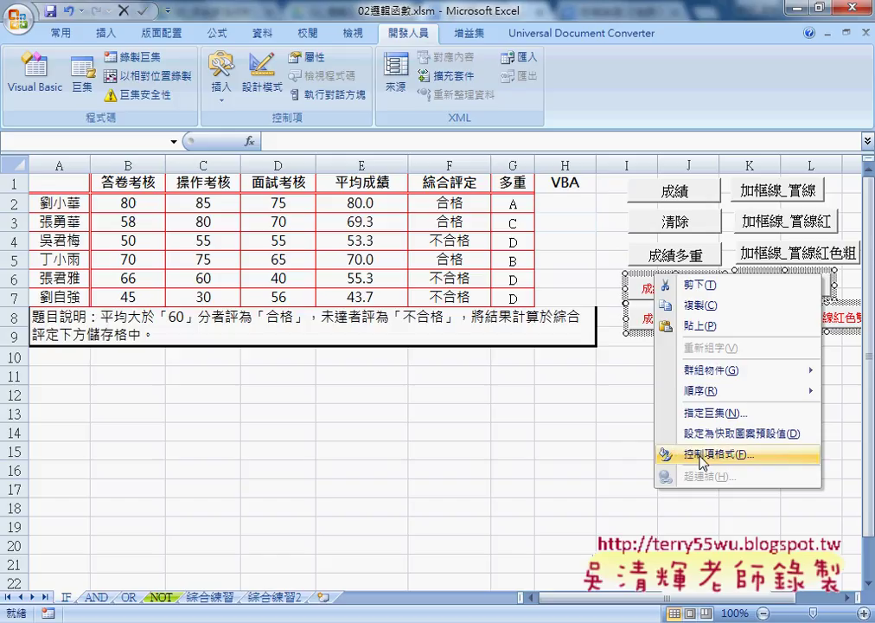
left_click(701, 455)
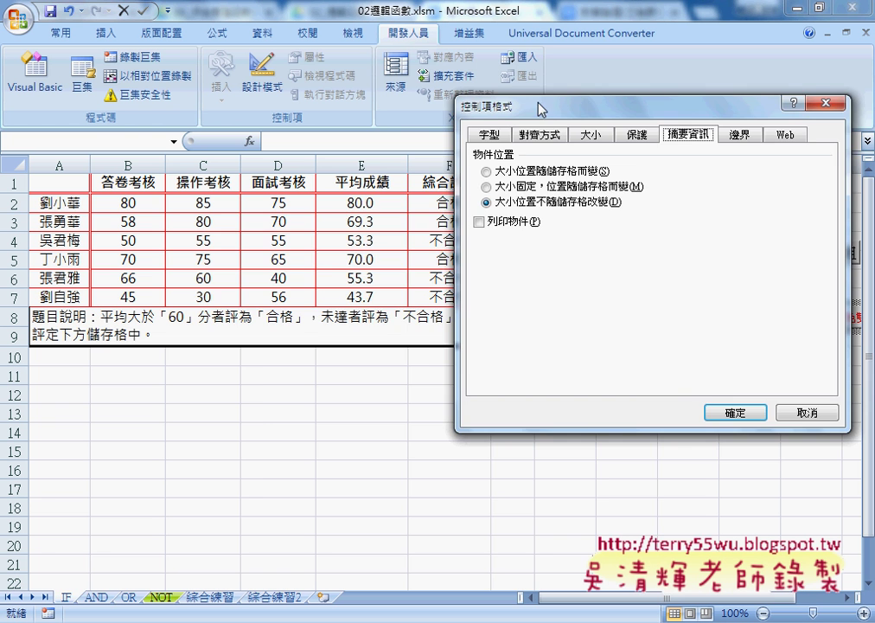
left_click_drag(541, 109, 300, 235)
left_click(249, 261)
left_click(297, 262)
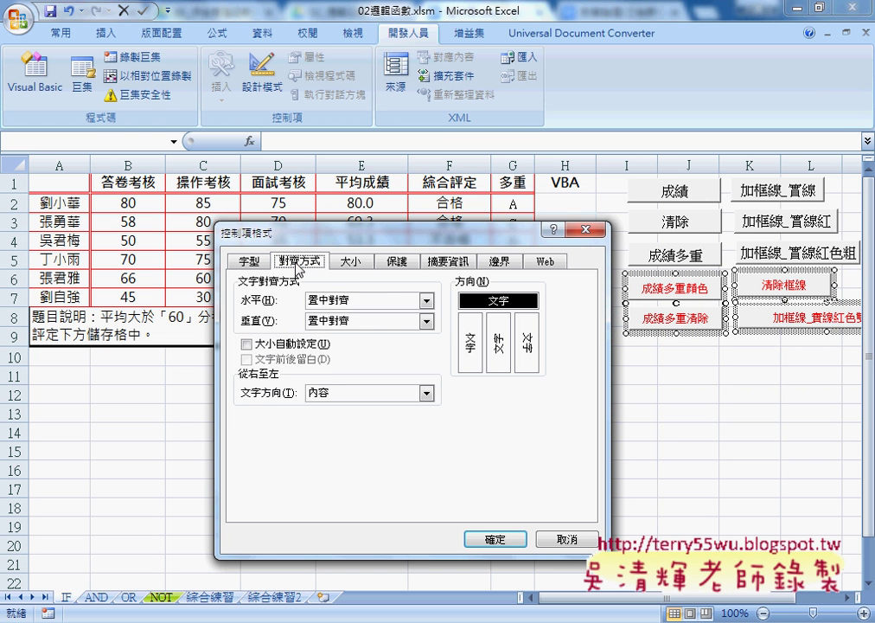
left_click(350, 261)
left_click(397, 261)
left_click(448, 261)
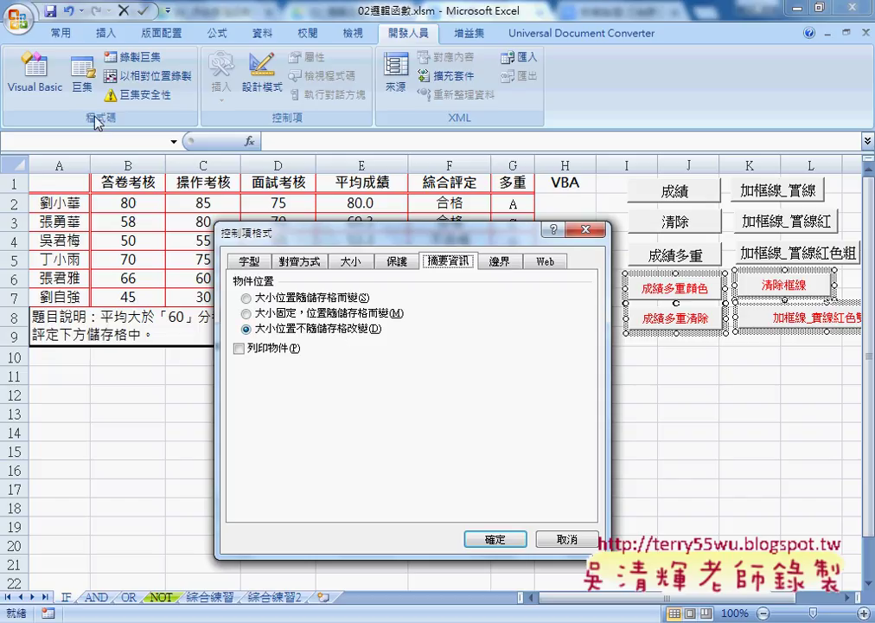
left_click(497, 539)
left_click(11, 316)
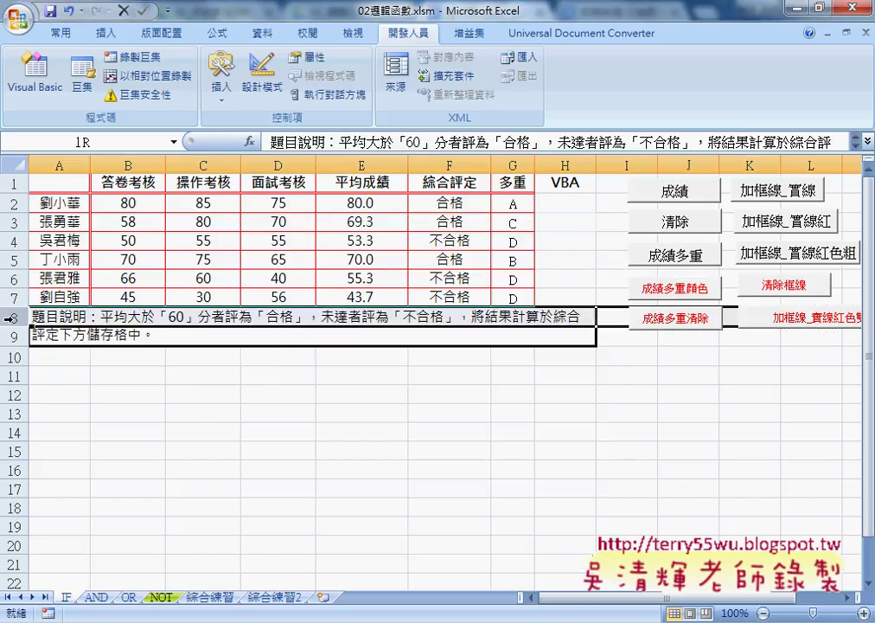
Step: Delete explanation rows 8–9, glance at the browser notes, and come back to Excel
right_click(145, 333)
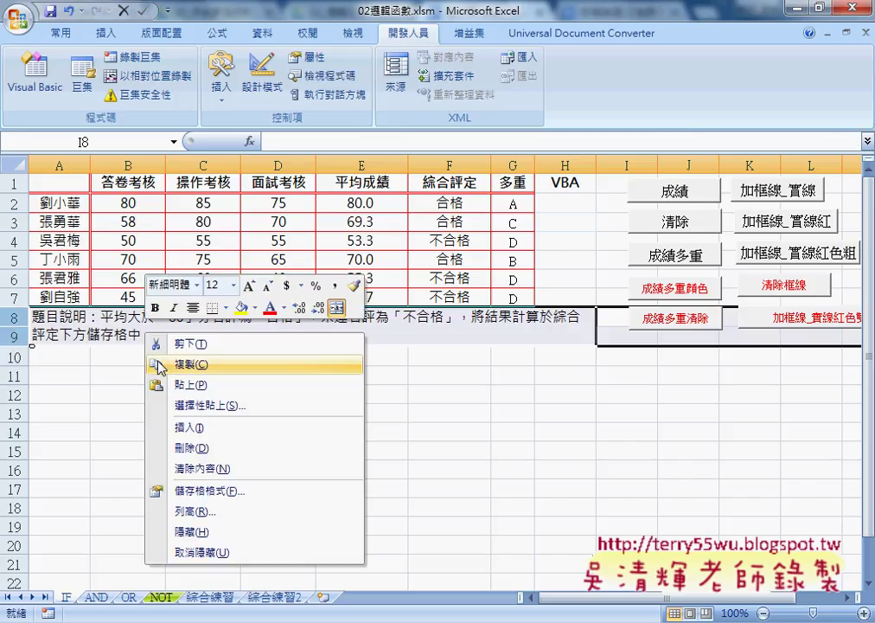
left_click(194, 450)
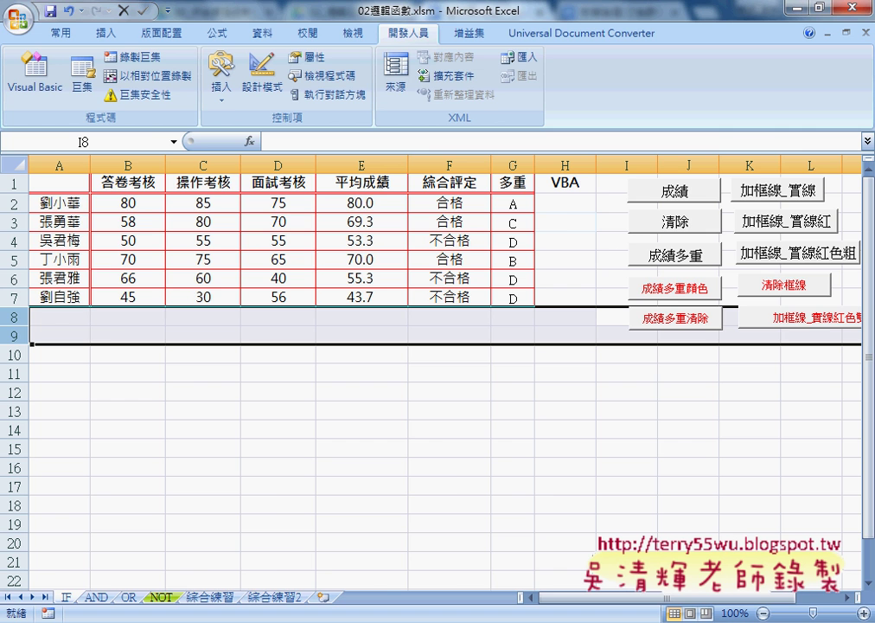
left_click(341, 502)
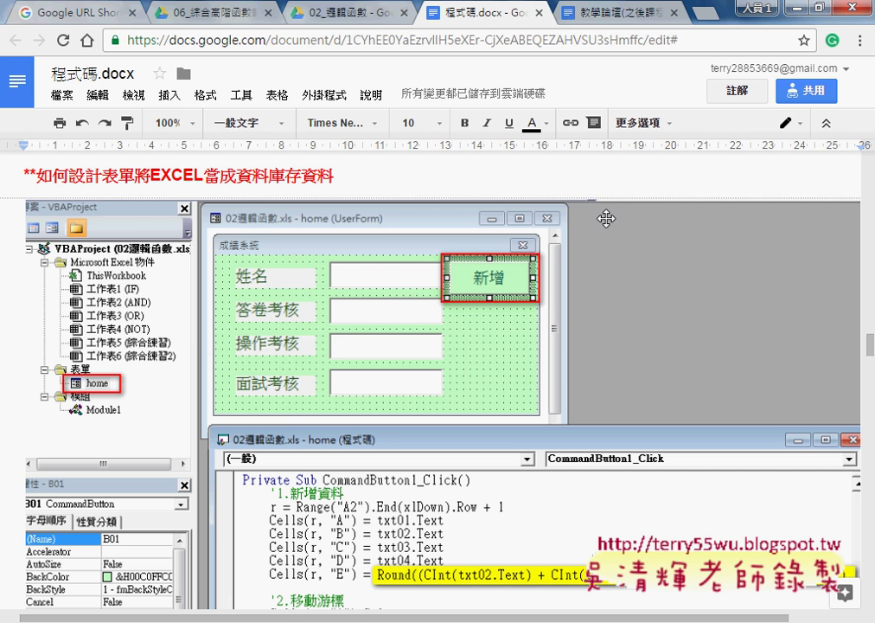
left_click(796, 12)
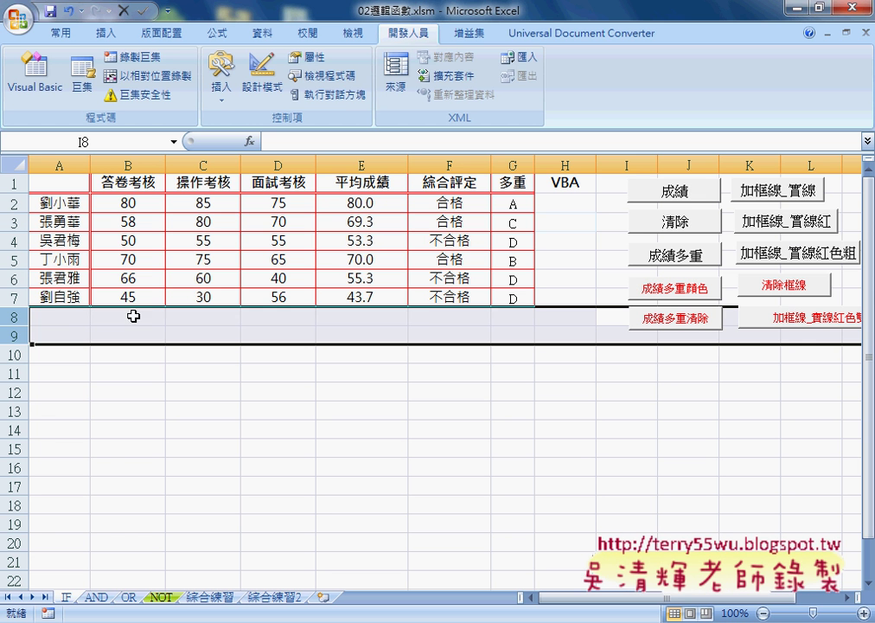
left_click(63, 317)
left_click(130, 317)
left_click(231, 315)
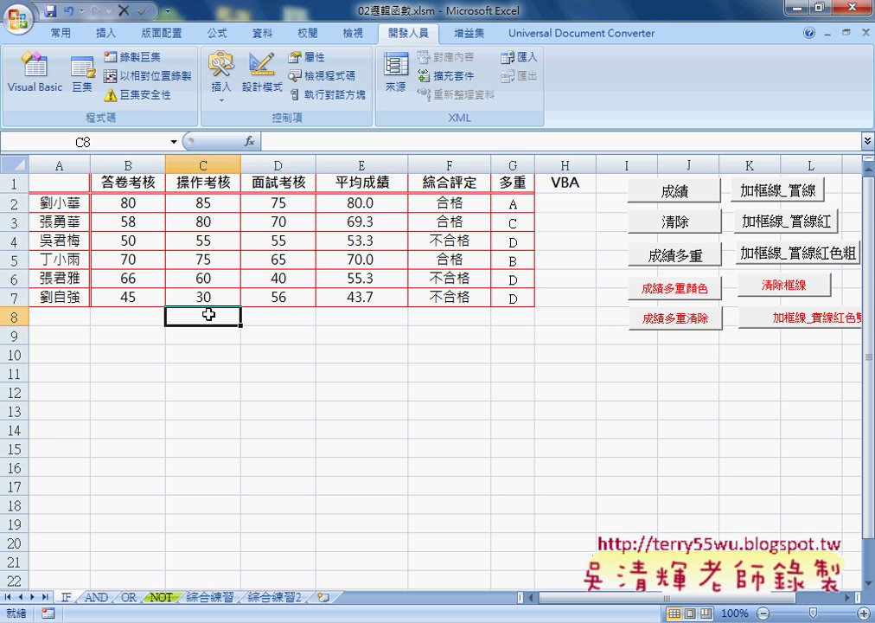
left_click(268, 316)
left_click(59, 323)
left_click_drag(59, 323, 273, 316)
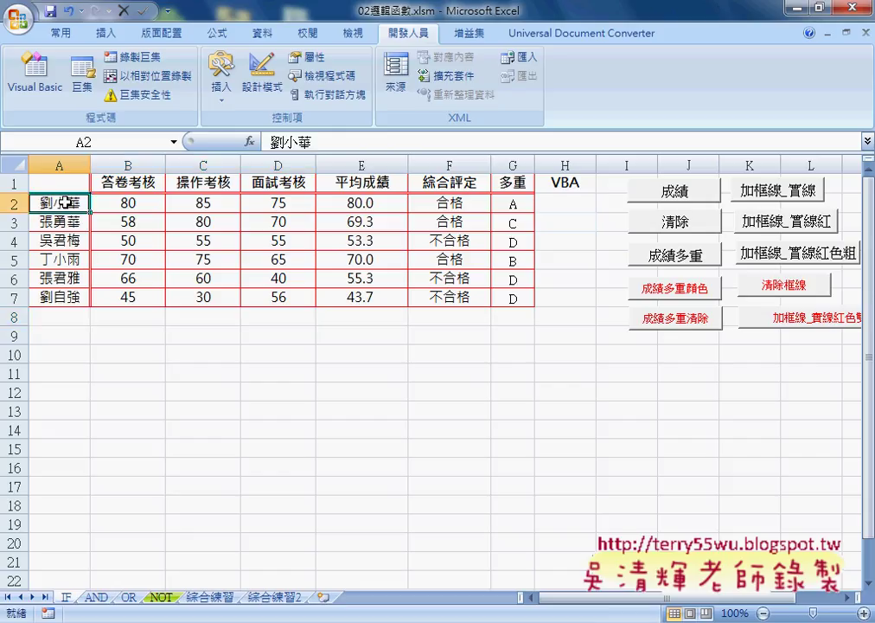
left_click_drag(67, 200, 62, 297)
left_click(71, 319)
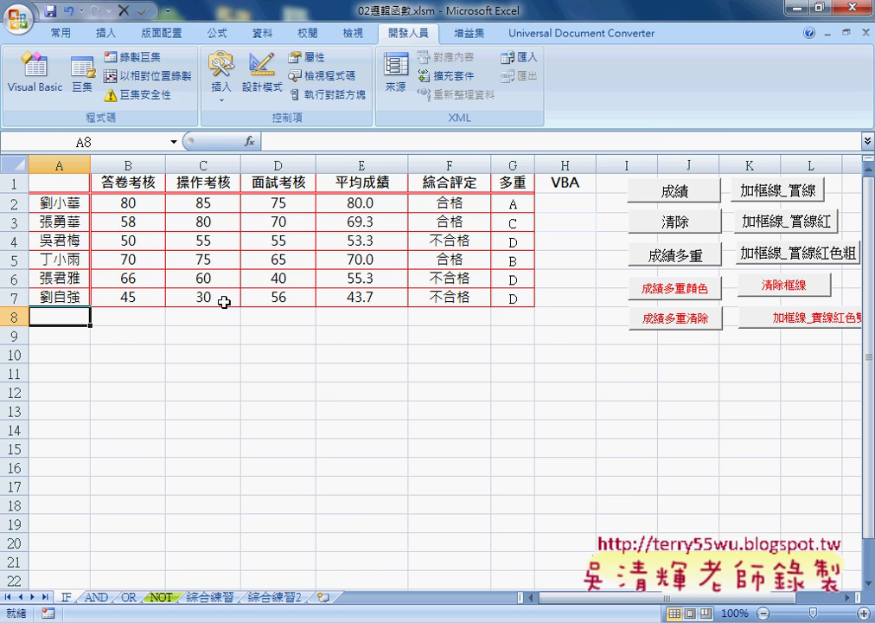
Step: Open the Visual Basic Editor, insert a UserForm into the workbook project, and move the Toolbox beside it
left_click(57, 87)
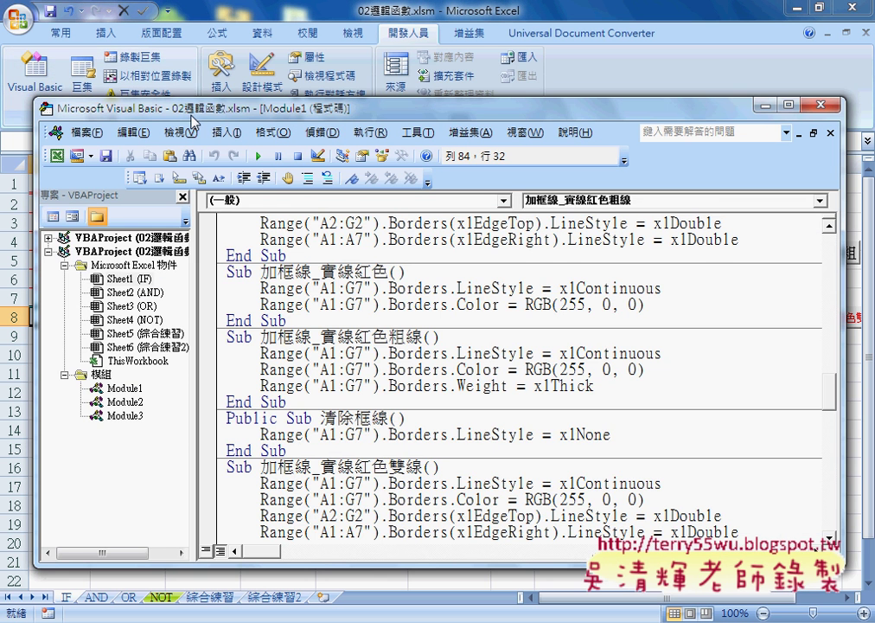
left_click_drag(230, 108, 294, 96)
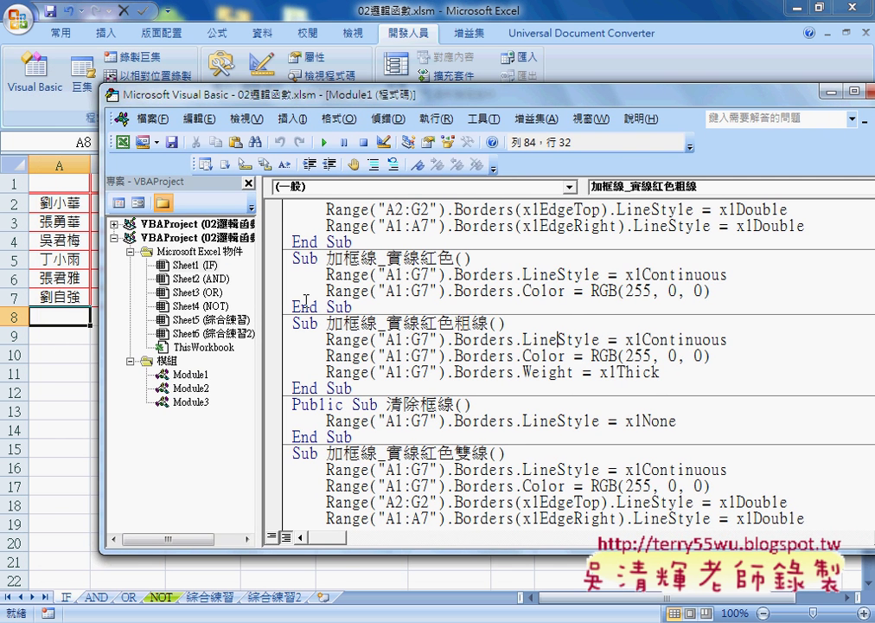
left_click_drag(275, 289, 341, 288)
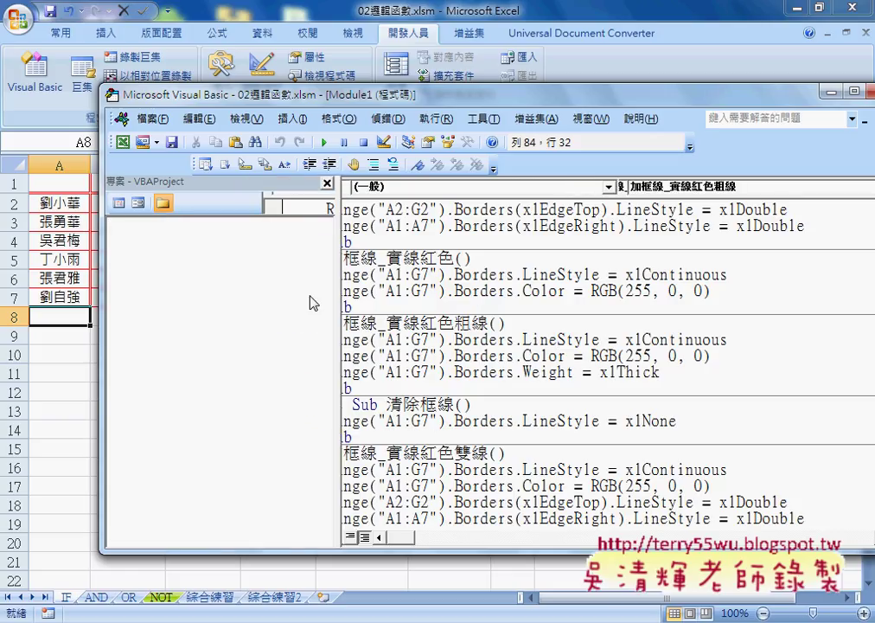
right_click(178, 293)
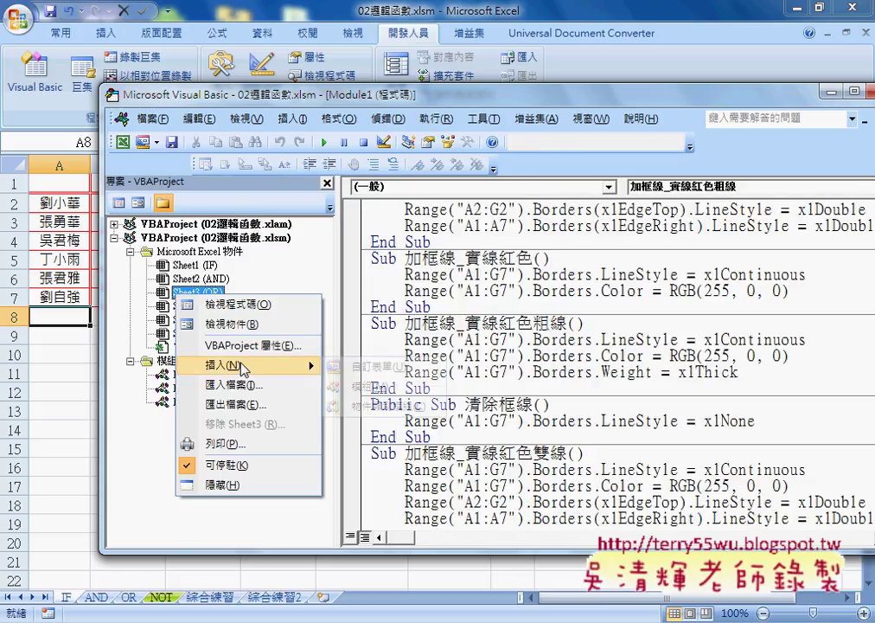
mouse_move(223, 366)
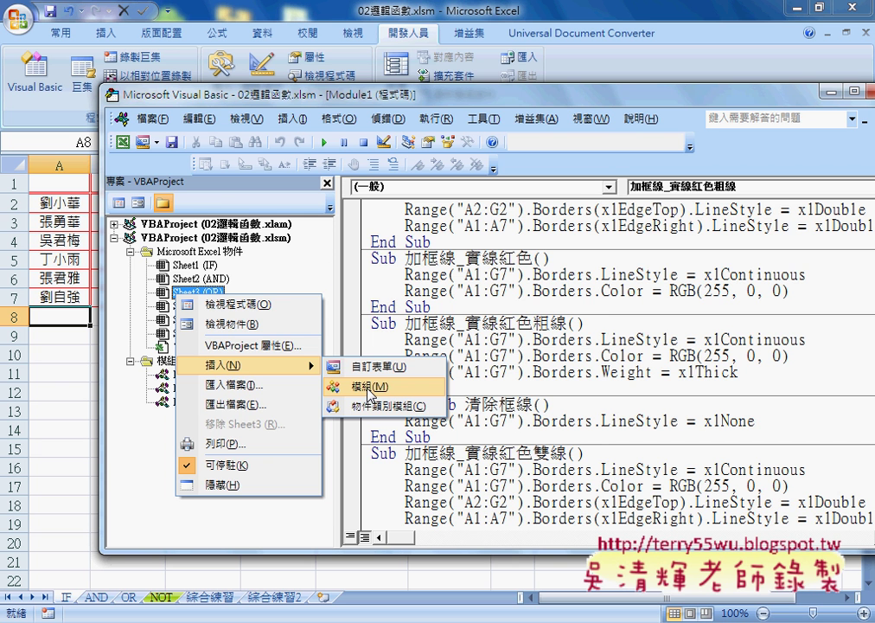
left_click(378, 370)
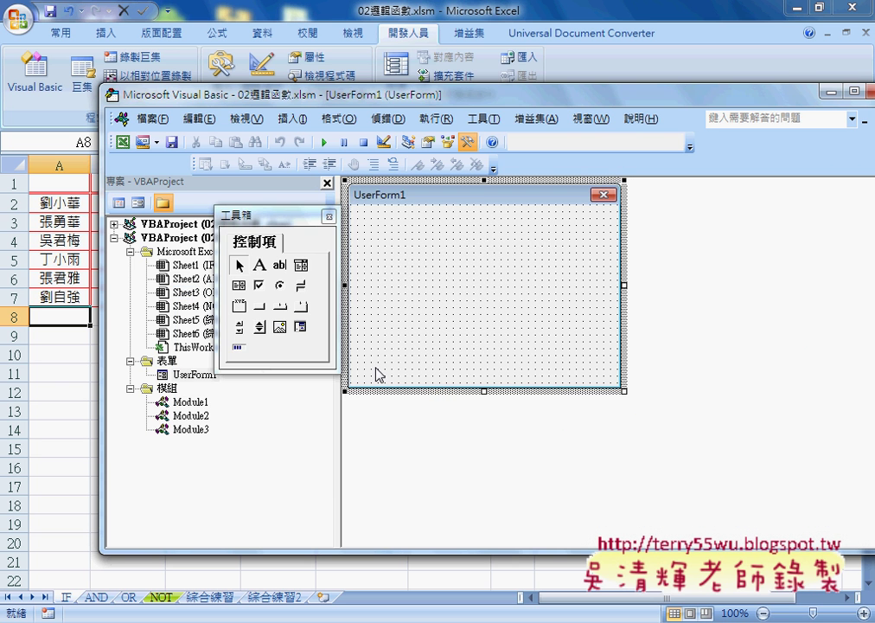
mouse_move(282, 212)
left_mouse_down()
mouse_move(677, 217)
mouse_move(705, 208)
left_mouse_up()
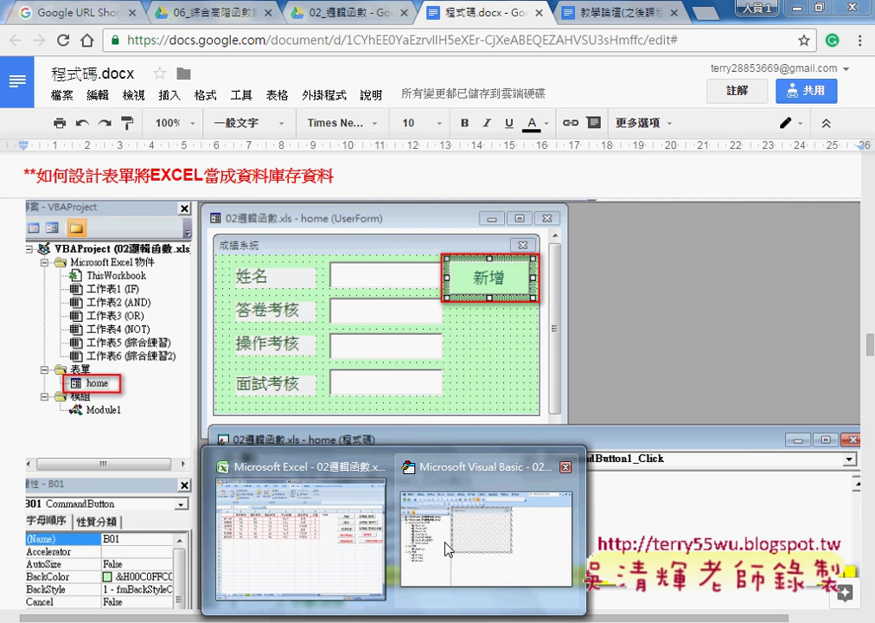
Step: Show UserForm1's Properties window, dock it along the bottom of the editor, and make it shorter
left_click(447, 549)
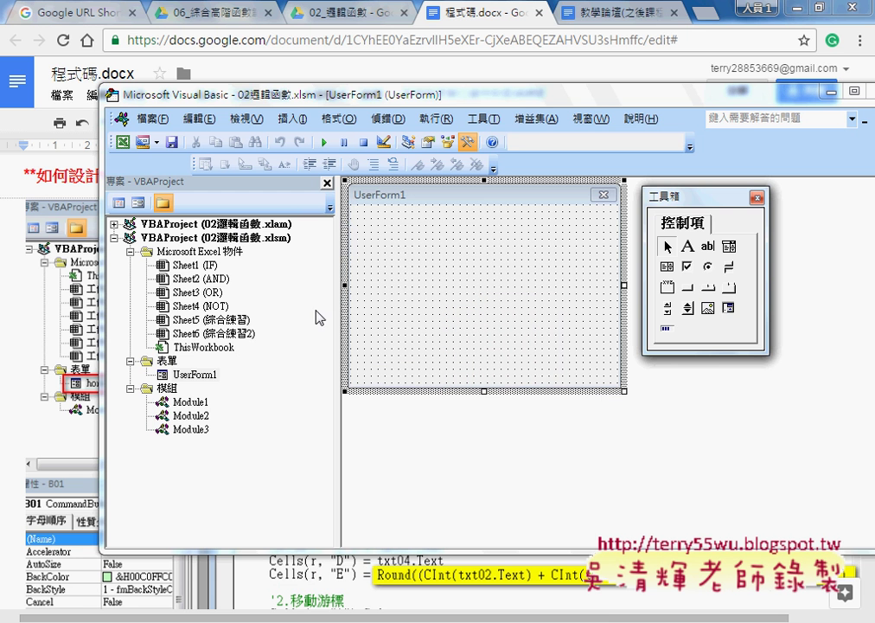
left_click(196, 377)
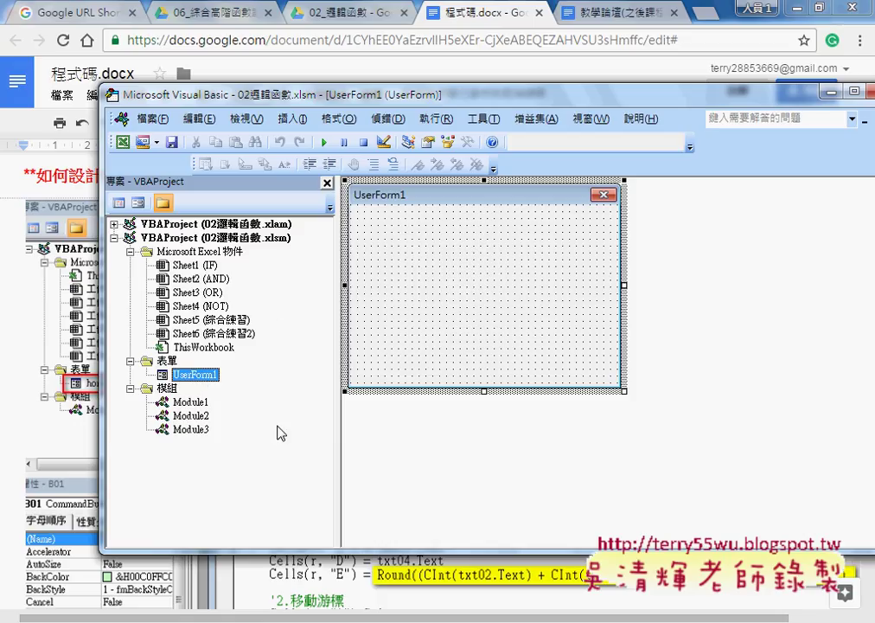
mouse_move(246, 90)
left_mouse_down()
mouse_move(267, 69)
mouse_move(255, 58)
left_mouse_up()
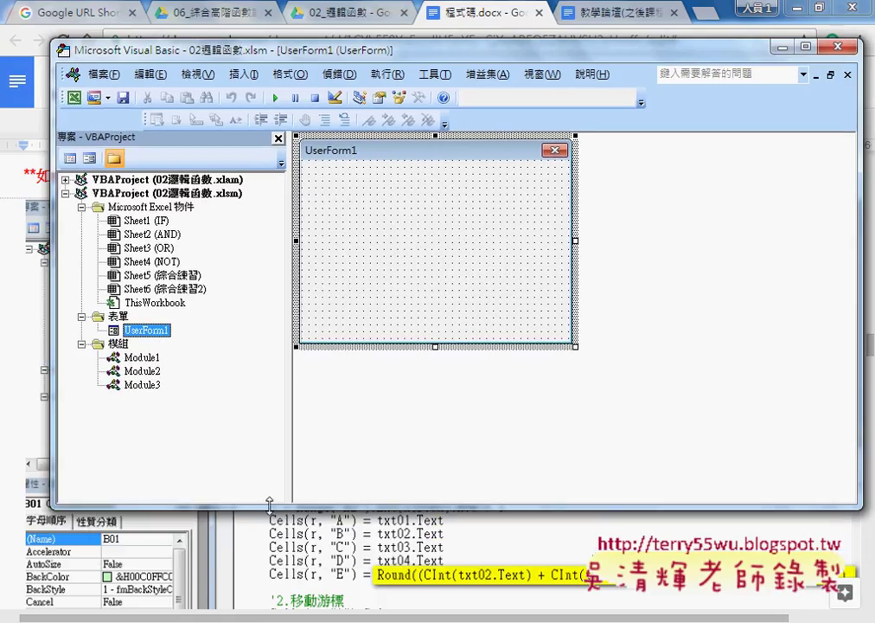
left_click_drag(282, 508, 280, 558)
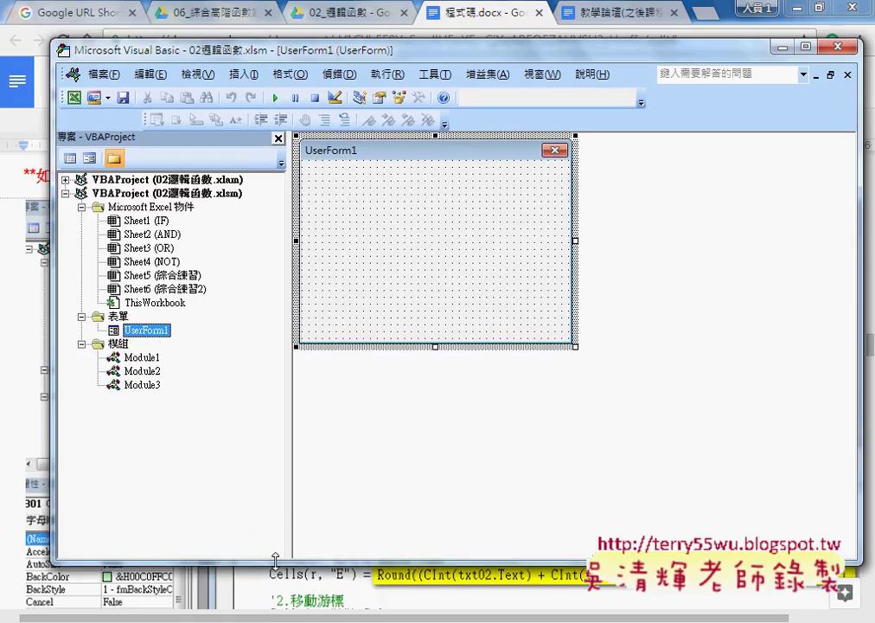
left_click(203, 76)
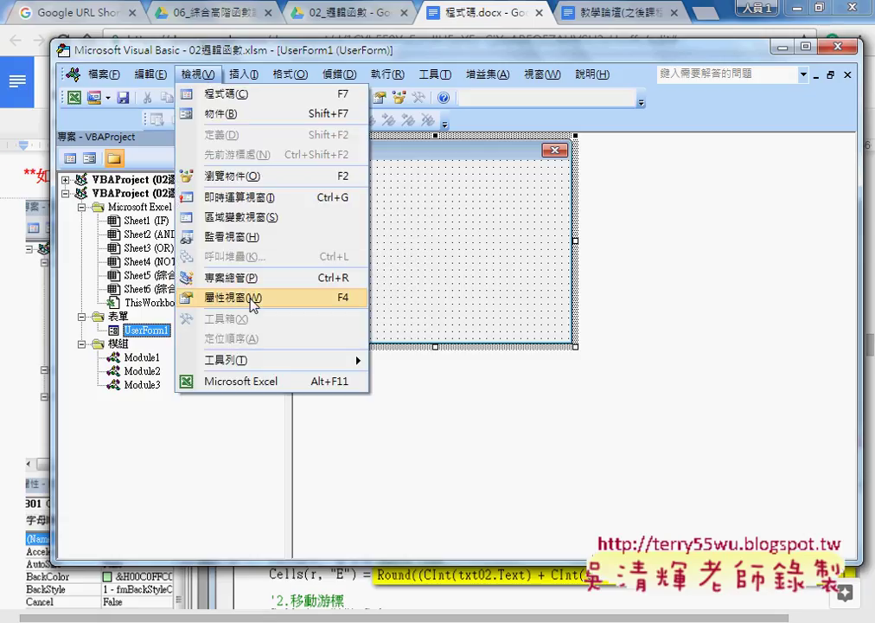
left_click(252, 298)
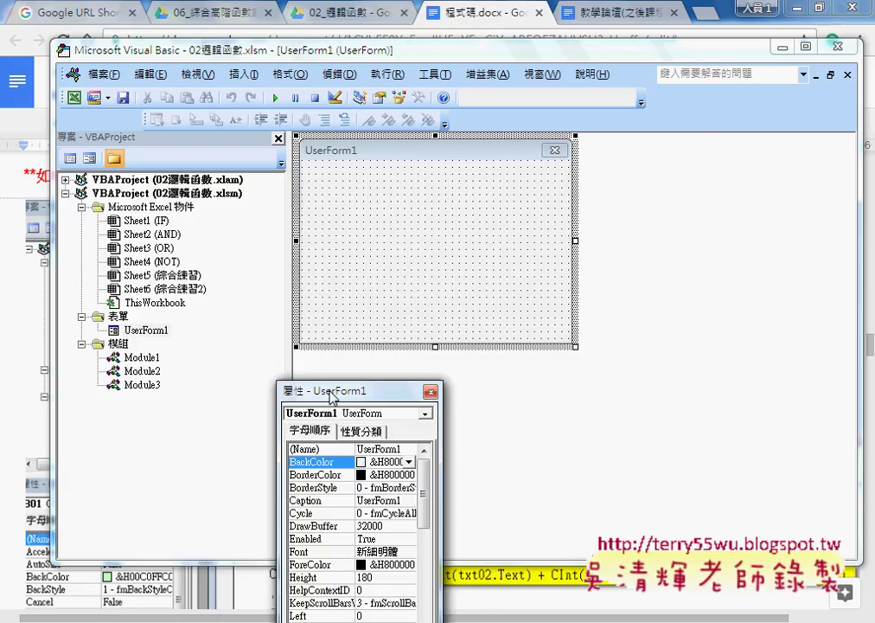
left_click_drag(165, 410, 111, 415)
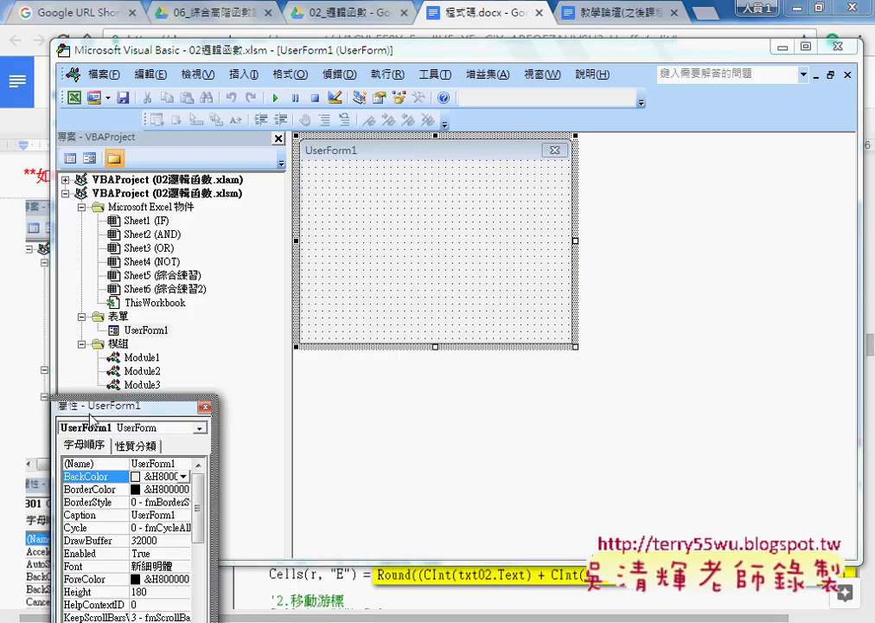
double_click(55, 413)
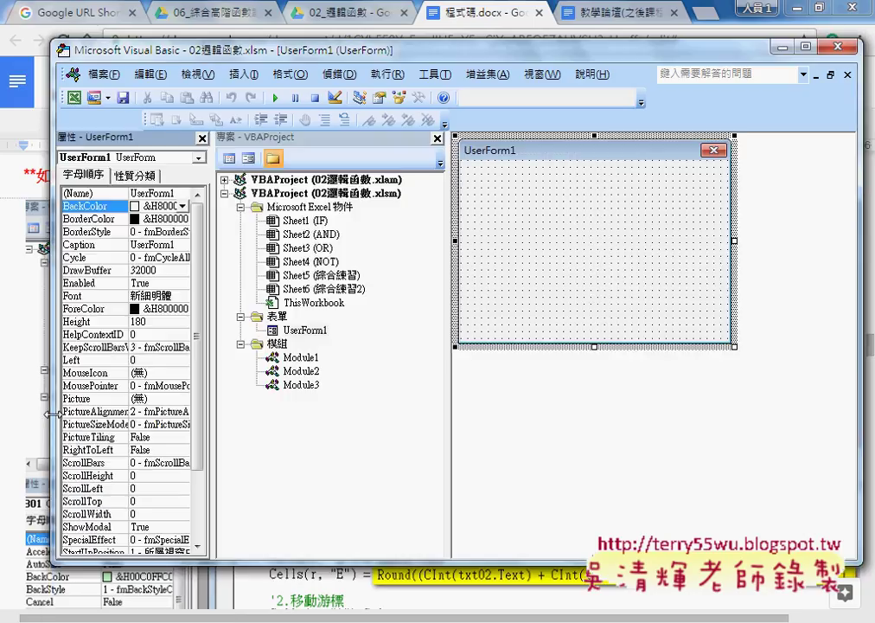
left_click_drag(130, 137, 261, 561)
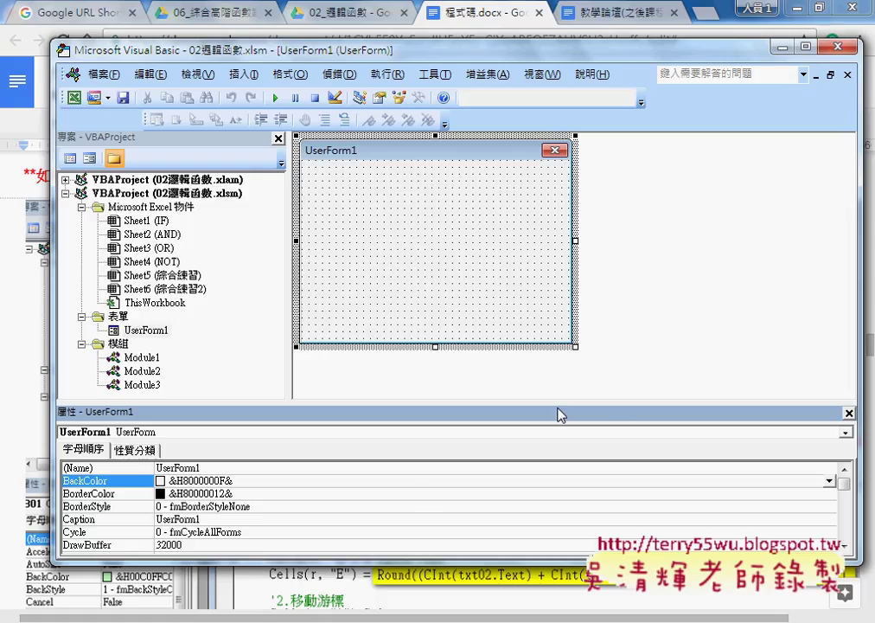
left_click_drag(560, 415, 559, 443)
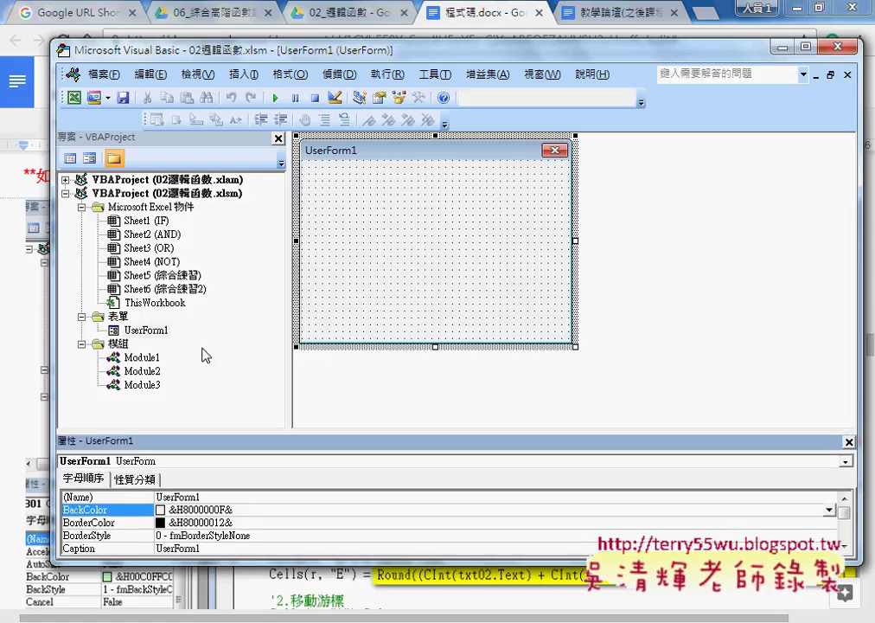
left_click(145, 331)
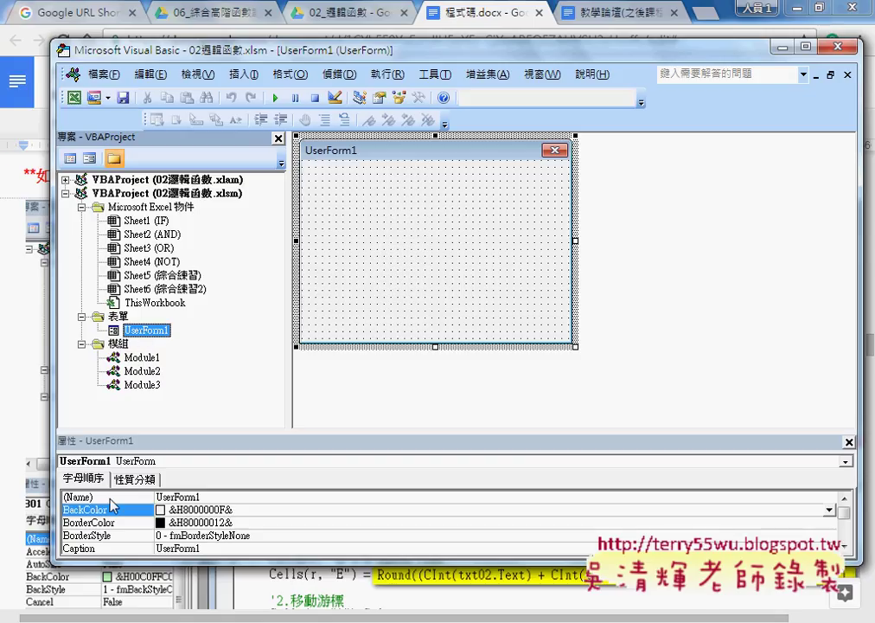
left_click(217, 497)
left_click(134, 500)
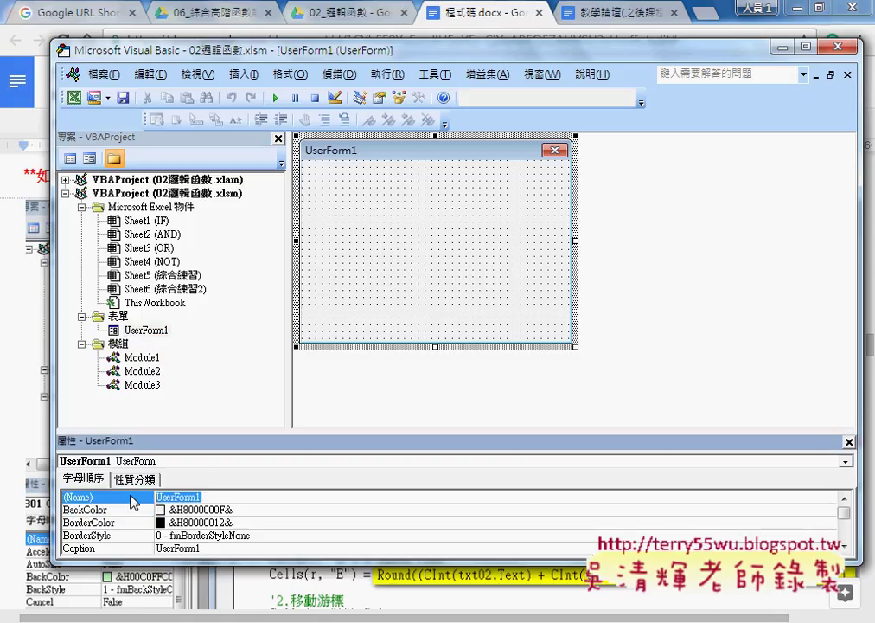
type("c")
type("ho")
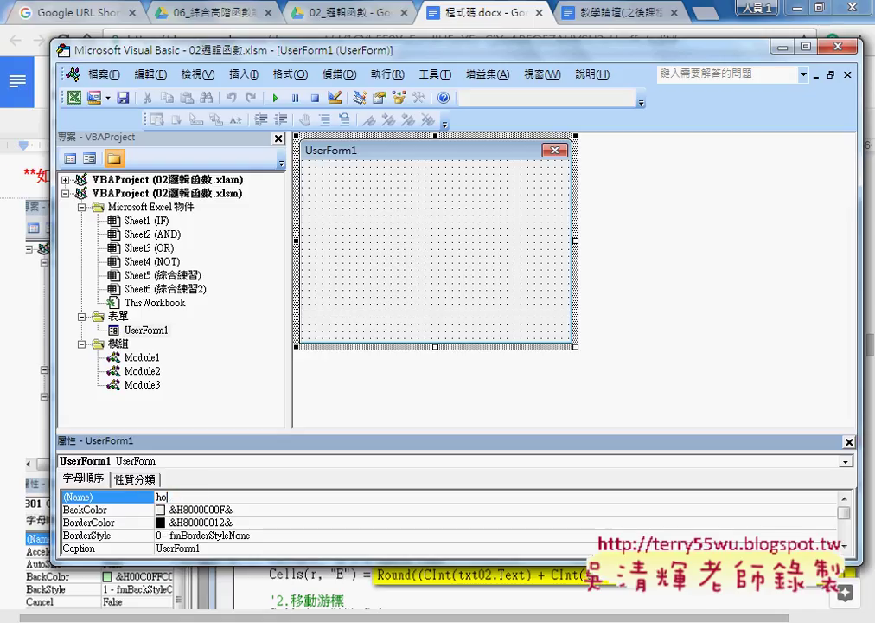
type("me")
key("Return")
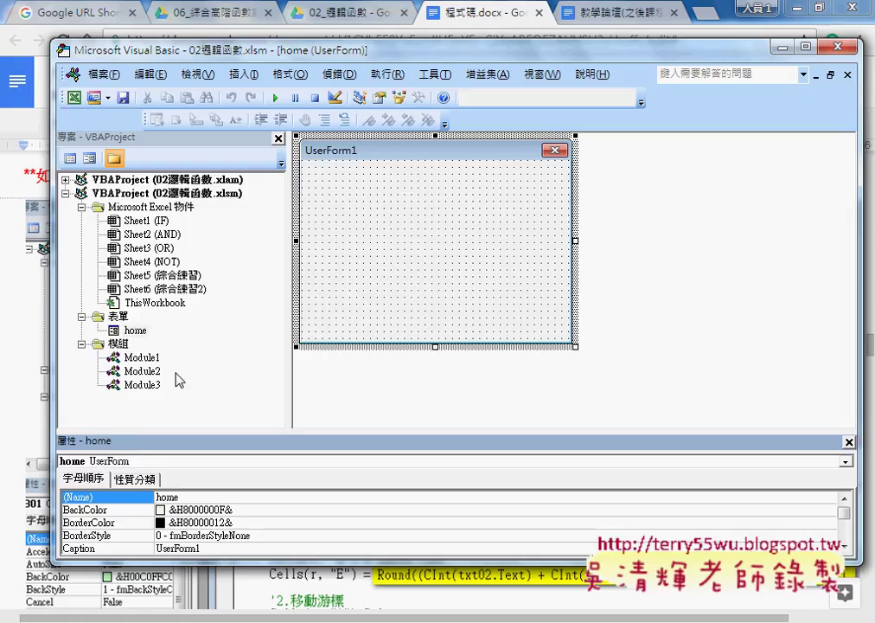
left_click_drag(196, 432, 203, 372)
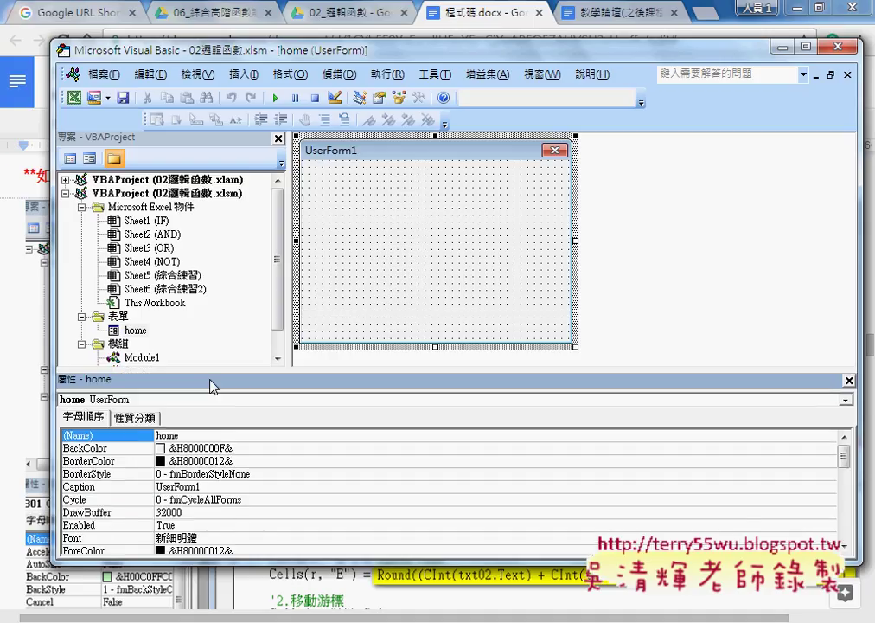
left_click(89, 490)
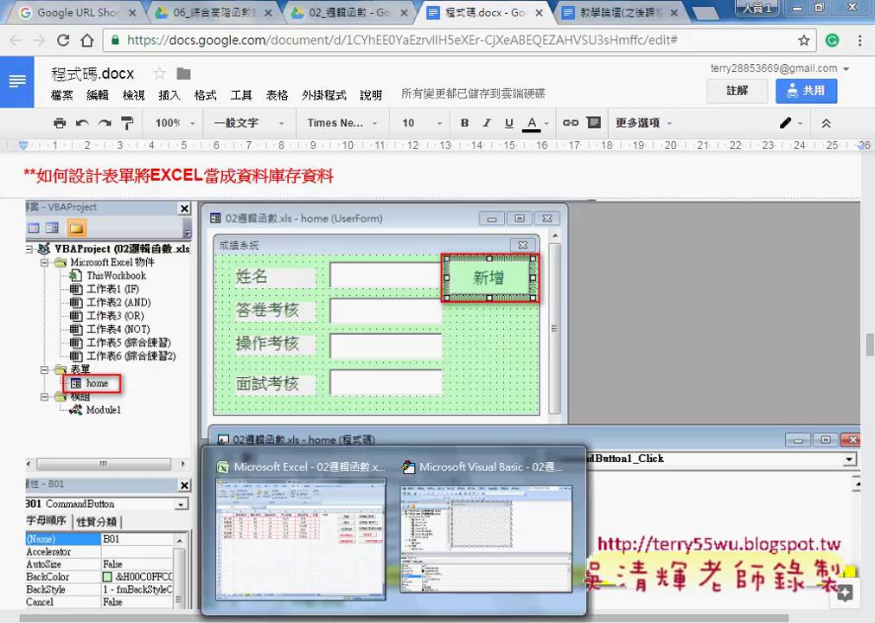
Step: Enter 成績系統 as the UserForm's Caption property with the input method
left_click(437, 535)
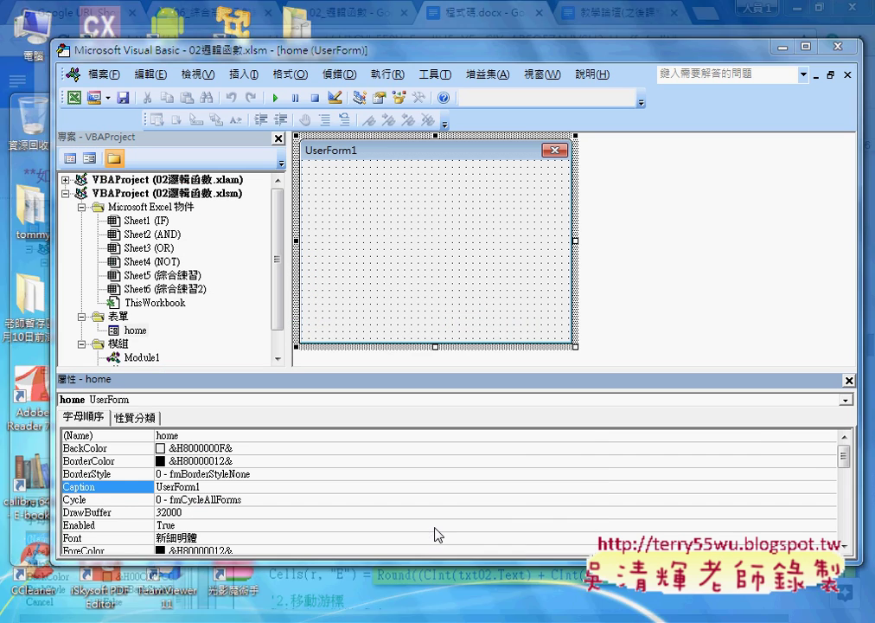
double_click(199, 489)
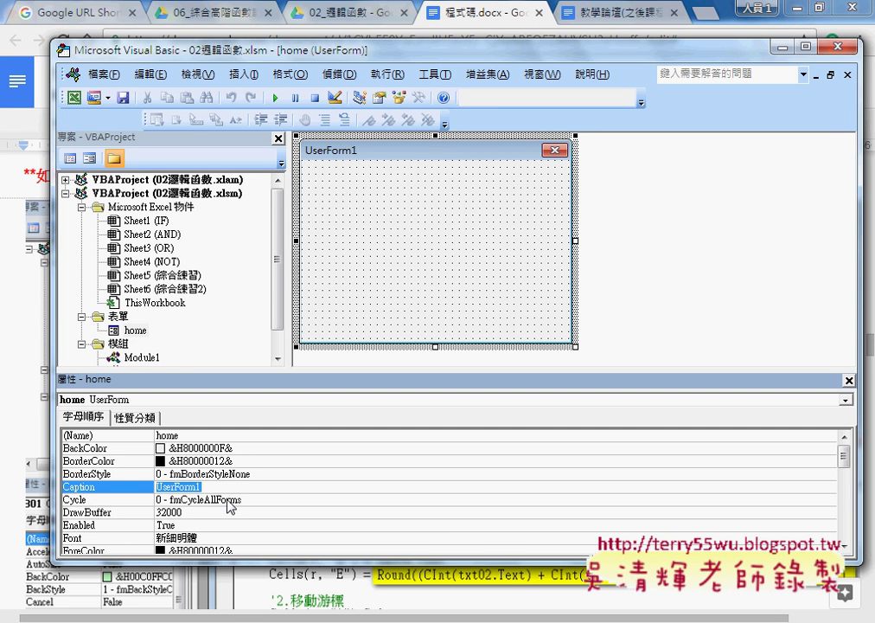
type("乘")
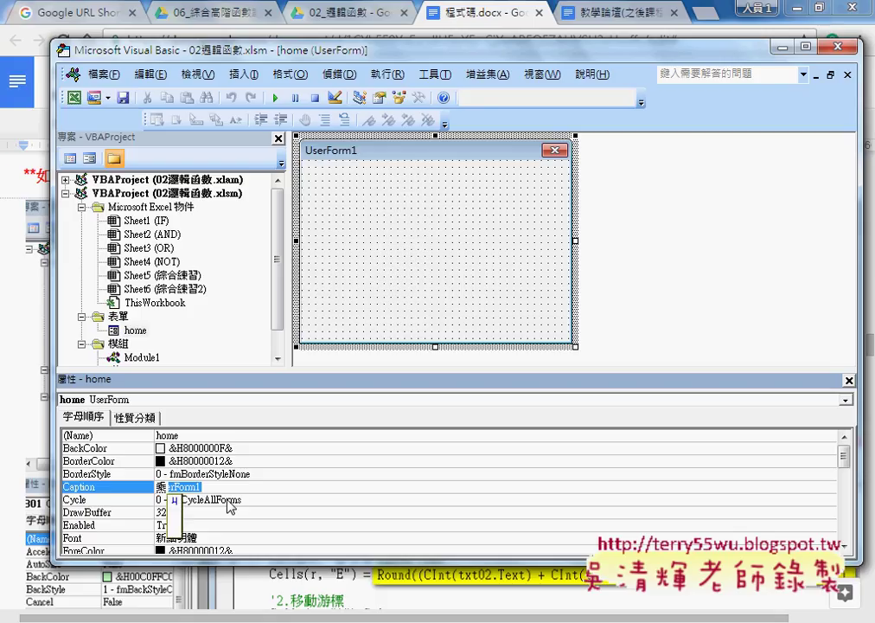
type("積")
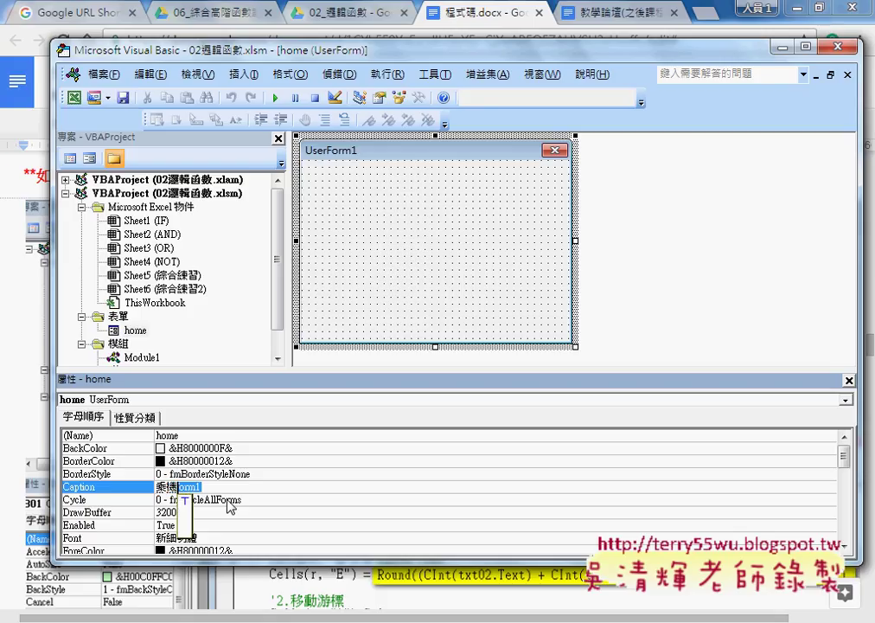
type("j/")
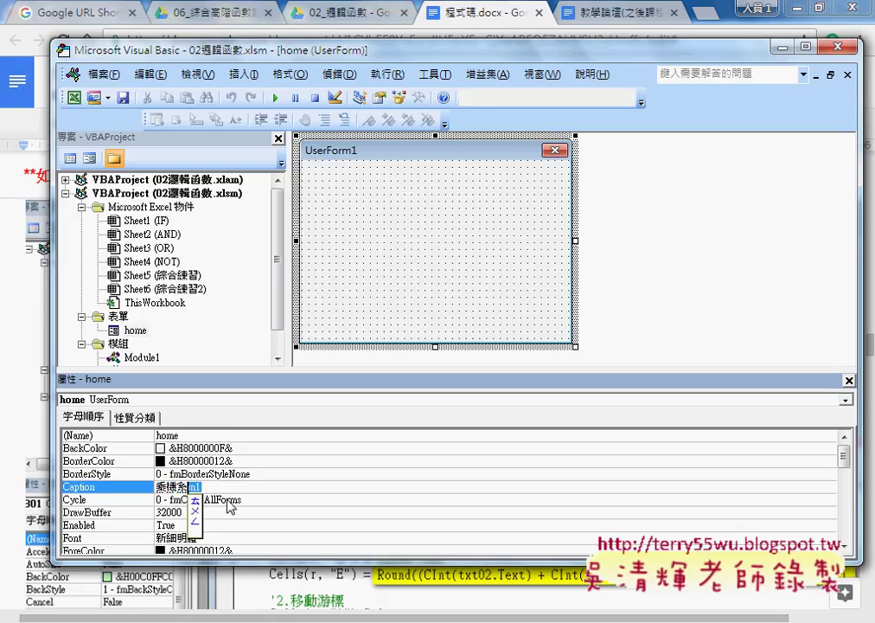
type("3")
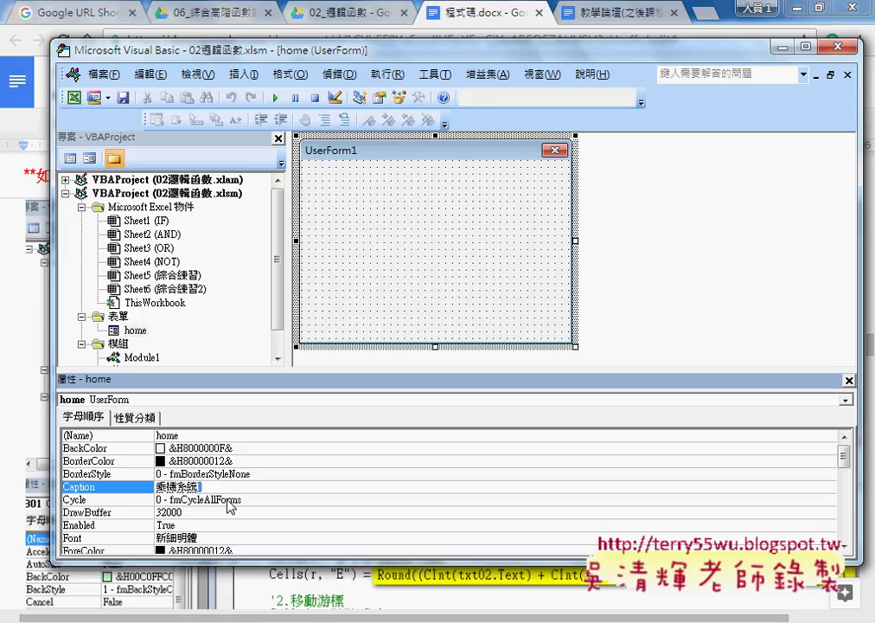
key("Down")
key("Down")
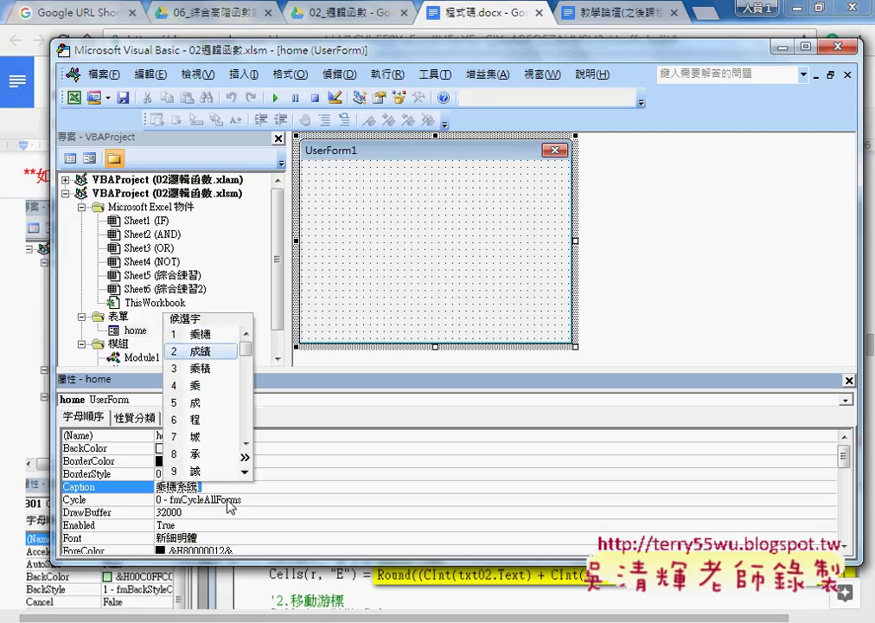
key("Return")
key("Return")
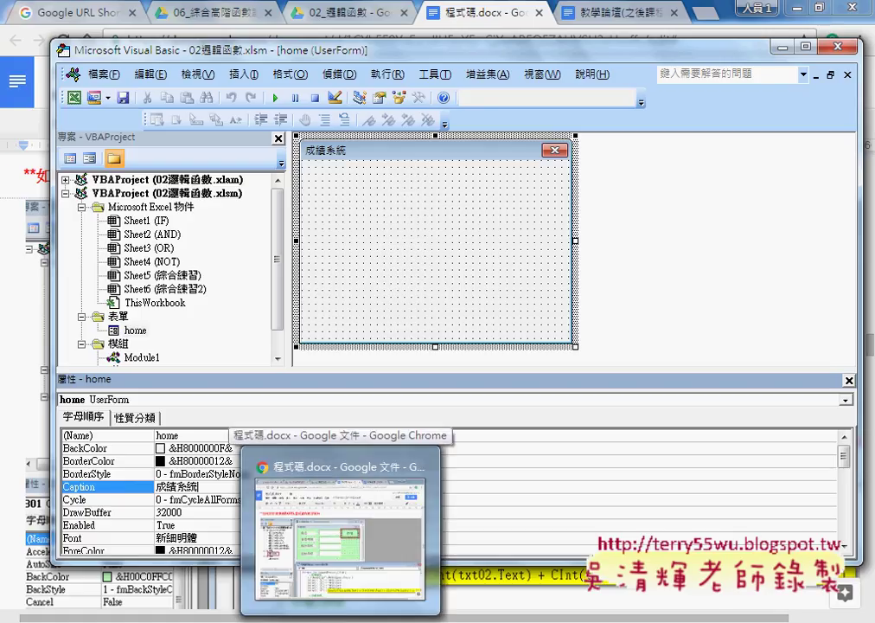
left_click(111, 462)
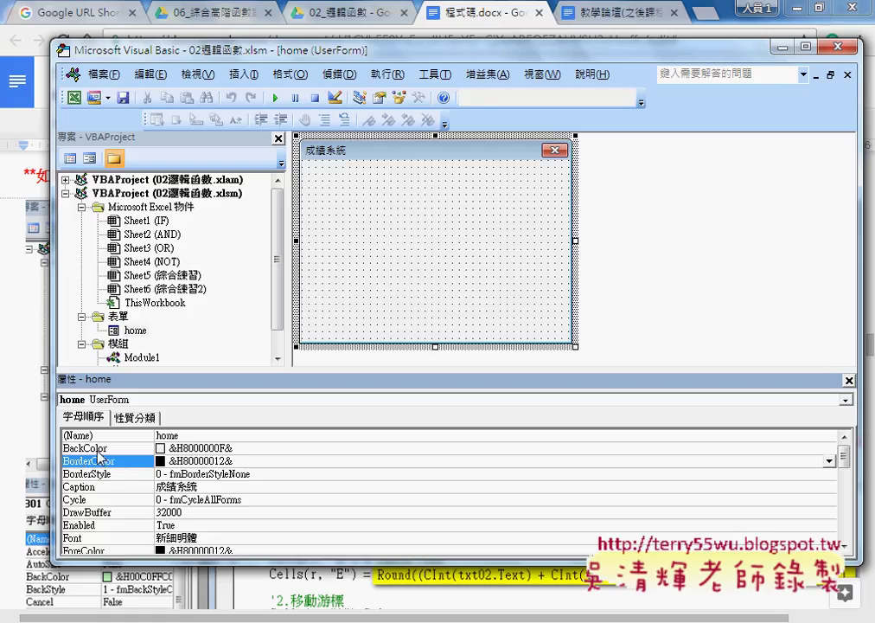
Step: Set the form's BackColor to the light-green palette swatch (&H00C0FFC0&)
left_click(88, 448)
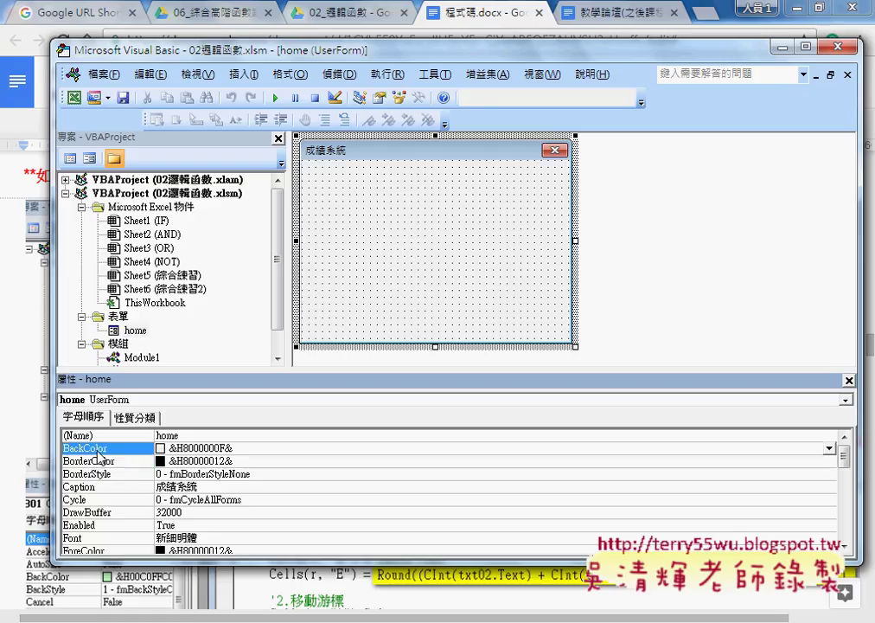
left_click(829, 449)
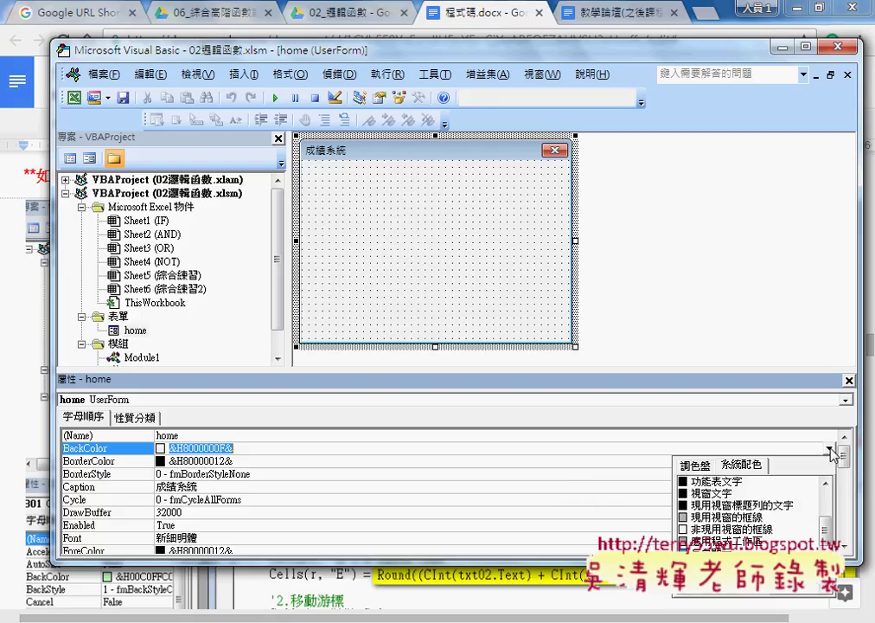
left_click(693, 466)
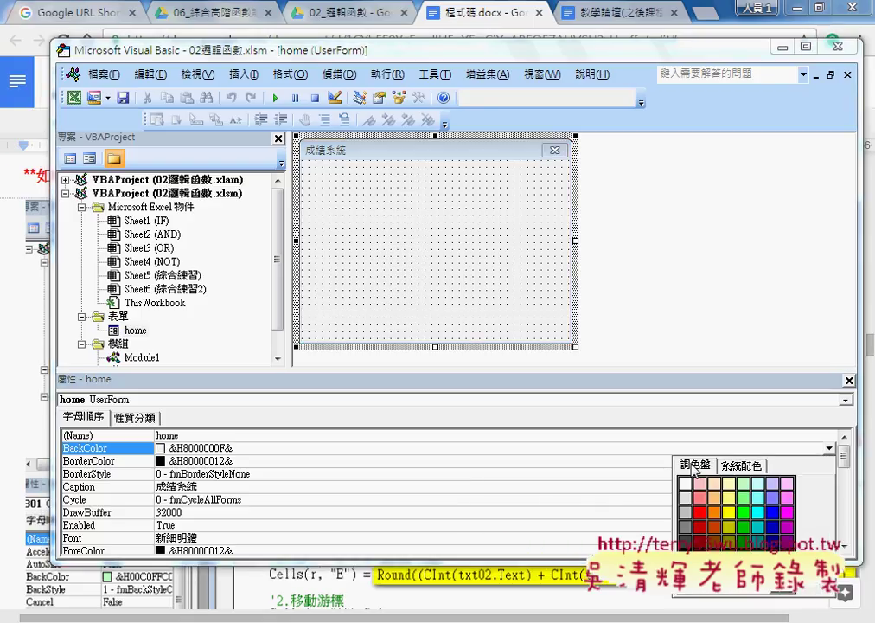
left_click(749, 486)
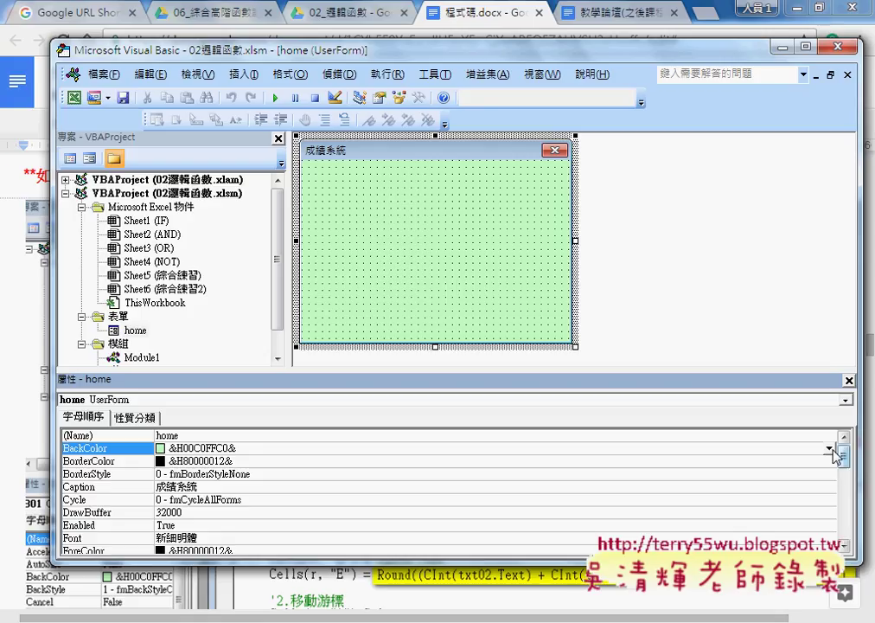
left_click(830, 449)
left_click(740, 466)
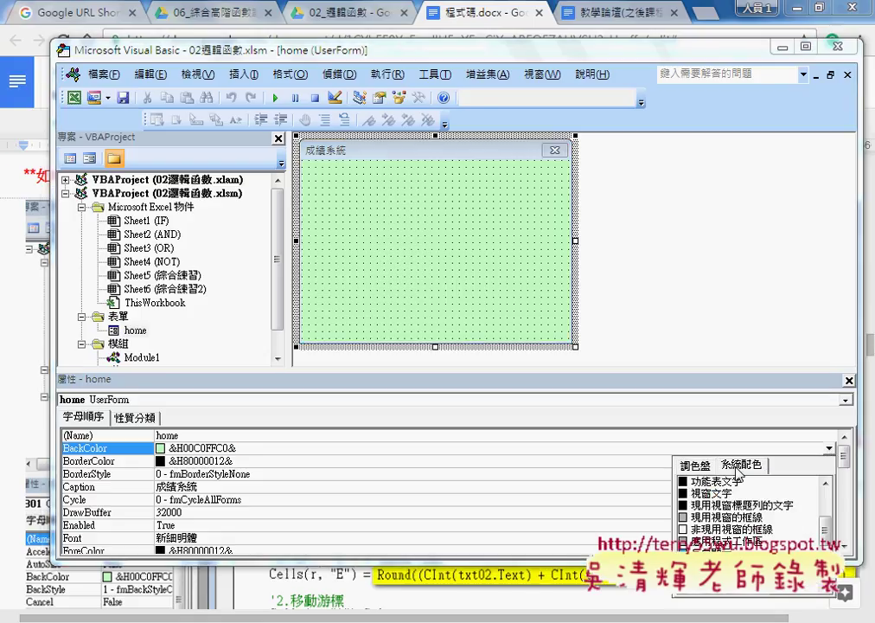
left_click(694, 465)
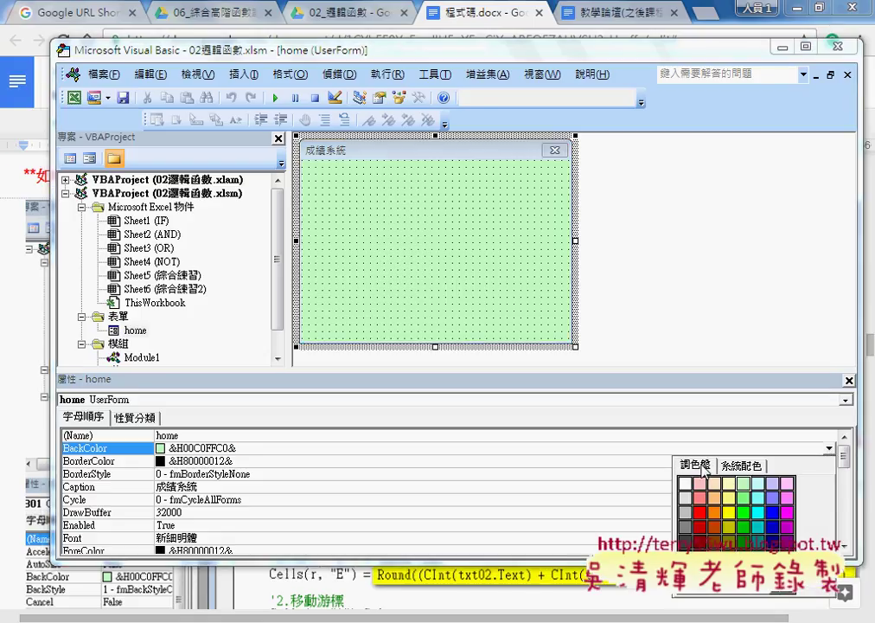
left_click(745, 488)
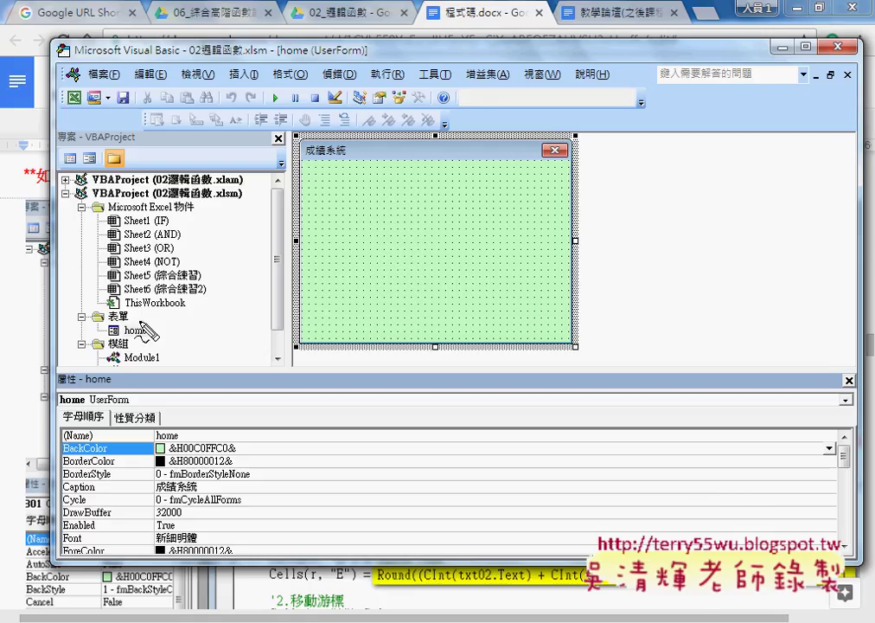
Step: Mark up the home form's Name, 成績系統 Caption and &H00C0FFC0& BackColor with the screen pen, then erase the marks
left_click_drag(112, 339, 143, 315)
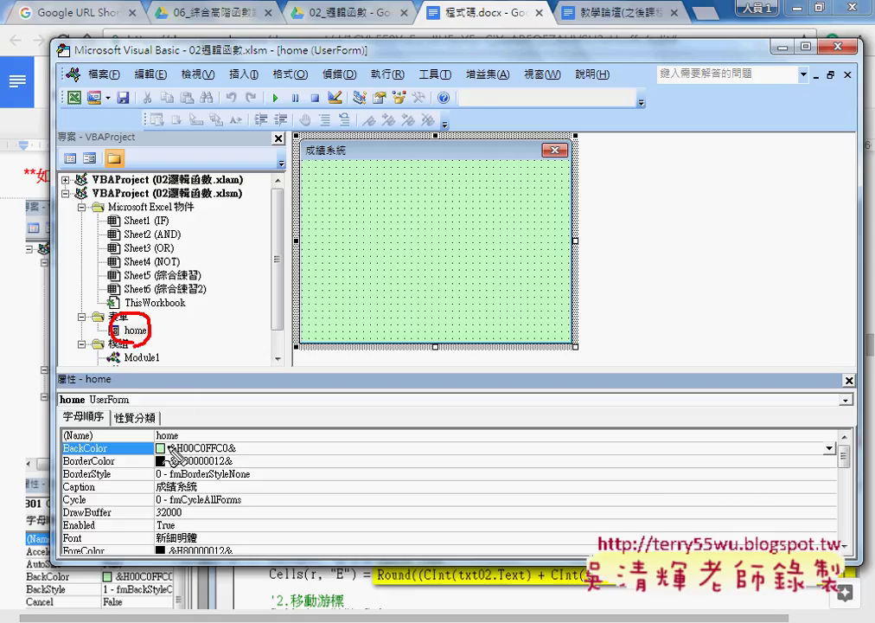
left_click_drag(89, 426, 92, 438)
left_click_drag(171, 444, 156, 428)
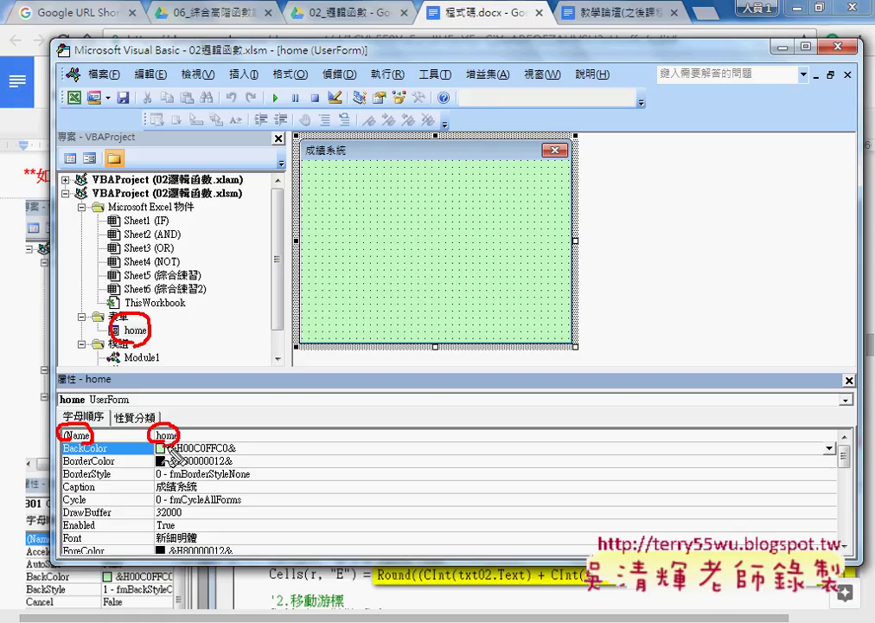
left_click_drag(90, 483, 96, 499)
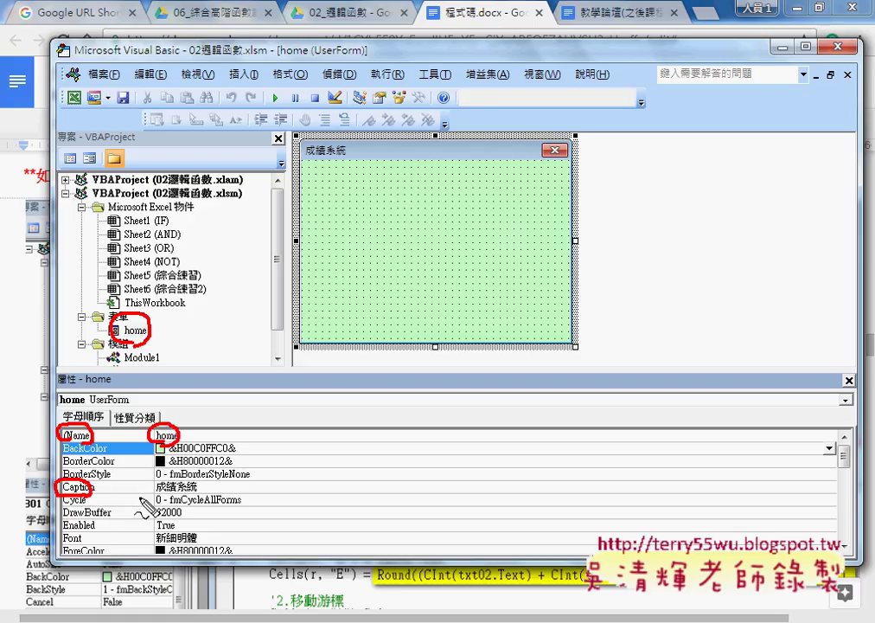
left_click_drag(156, 491, 220, 491)
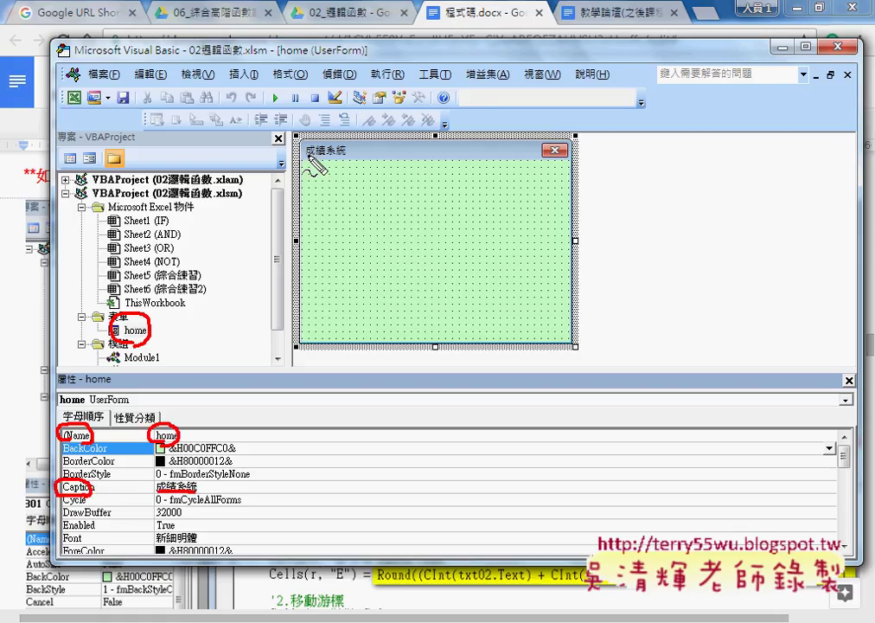
left_click_drag(307, 157, 347, 156)
left_click_drag(44, 414, 53, 399)
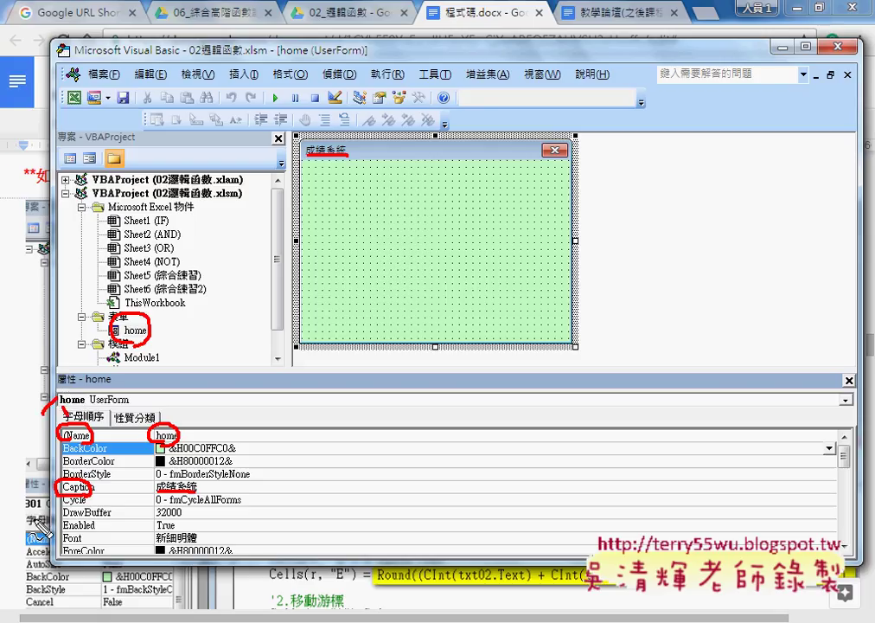
left_click_drag(31, 500, 59, 519)
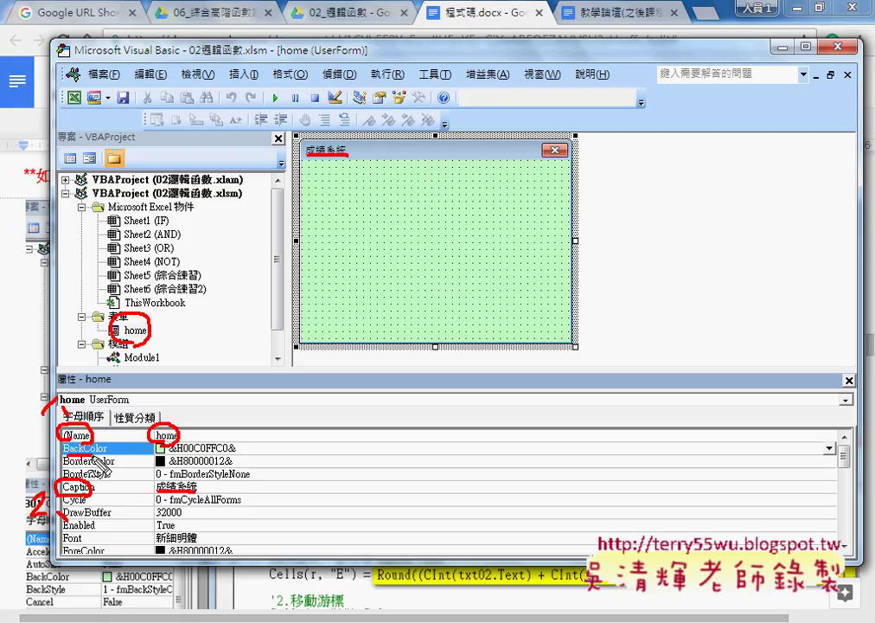
left_click_drag(168, 453, 219, 453)
left_click_drag(33, 422, 35, 449)
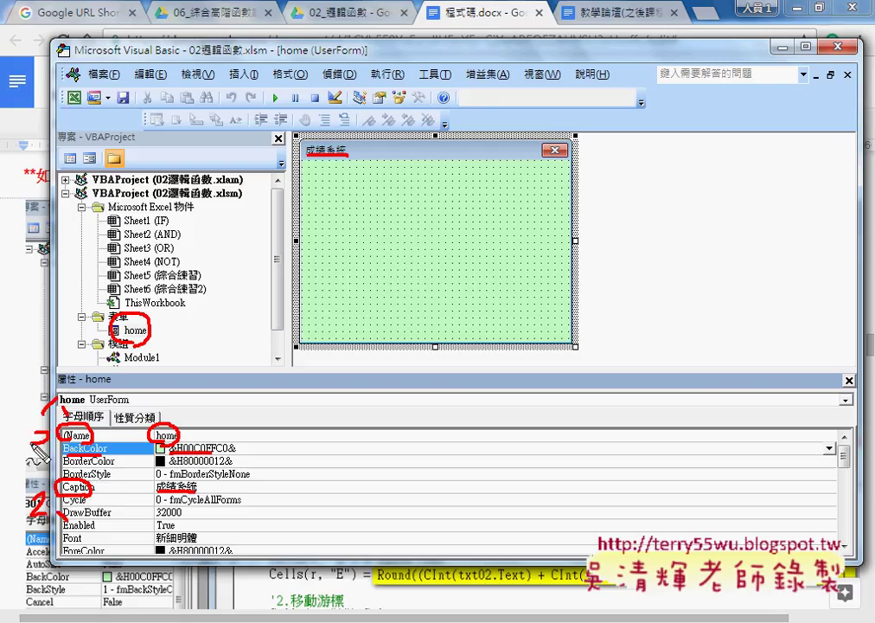
key("e")
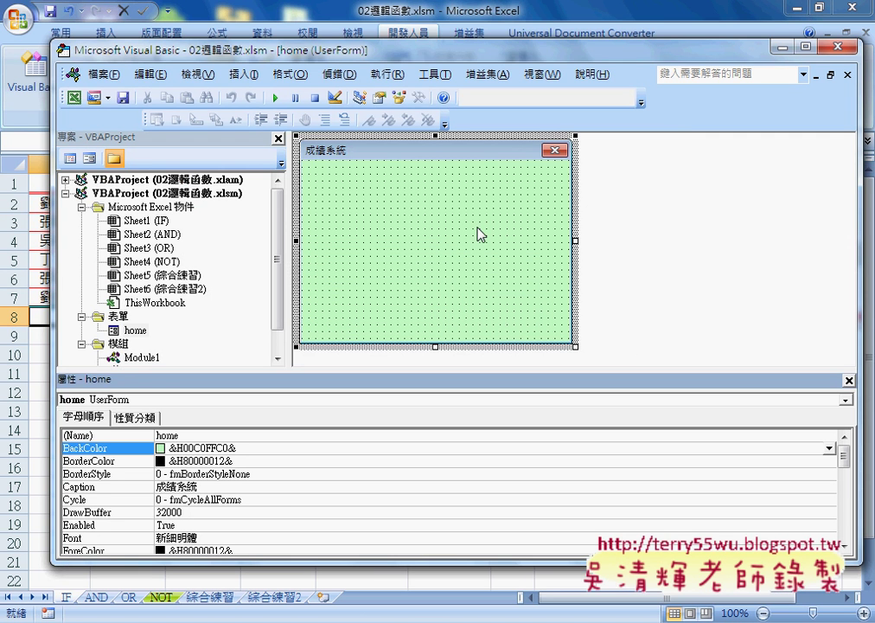
Step: Bring up the Toolbox and draw Label1 at the top-left of the 成績系統 form
left_click(480, 234)
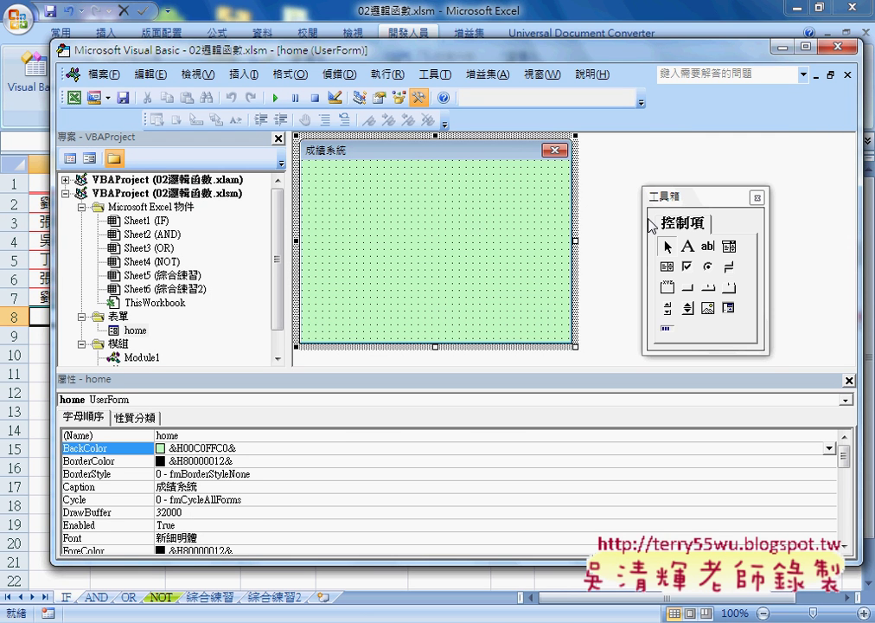
left_click_drag(691, 203, 642, 155)
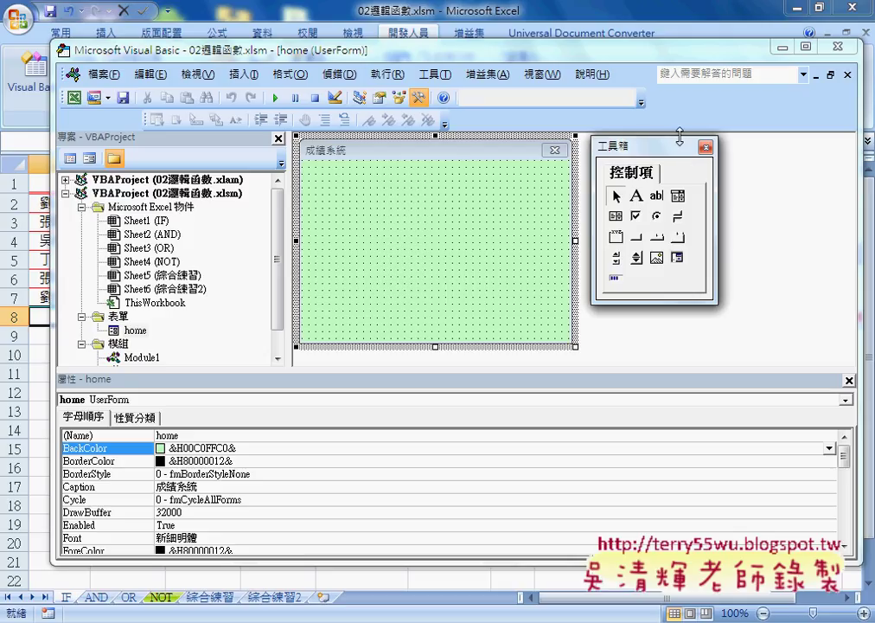
left_click(707, 150)
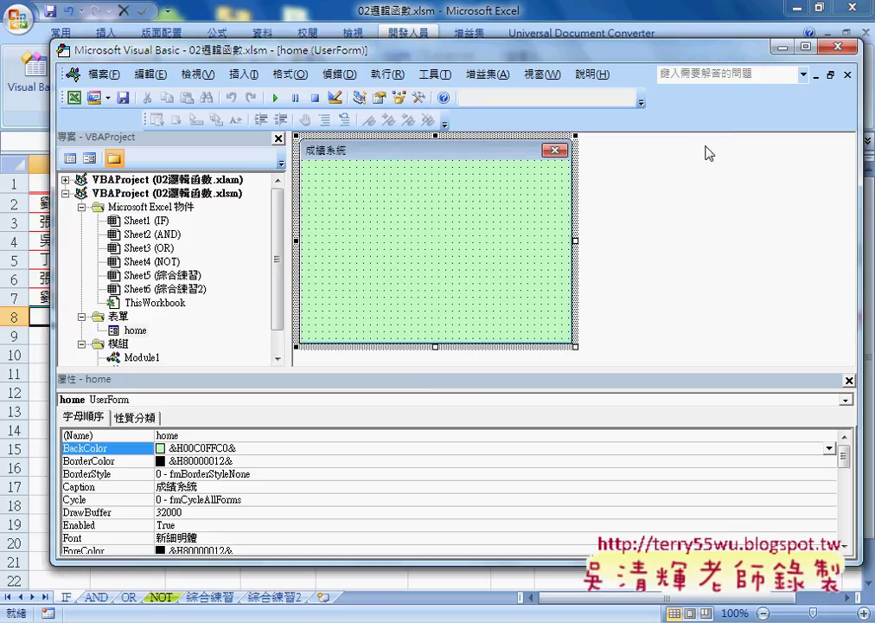
left_click(421, 98)
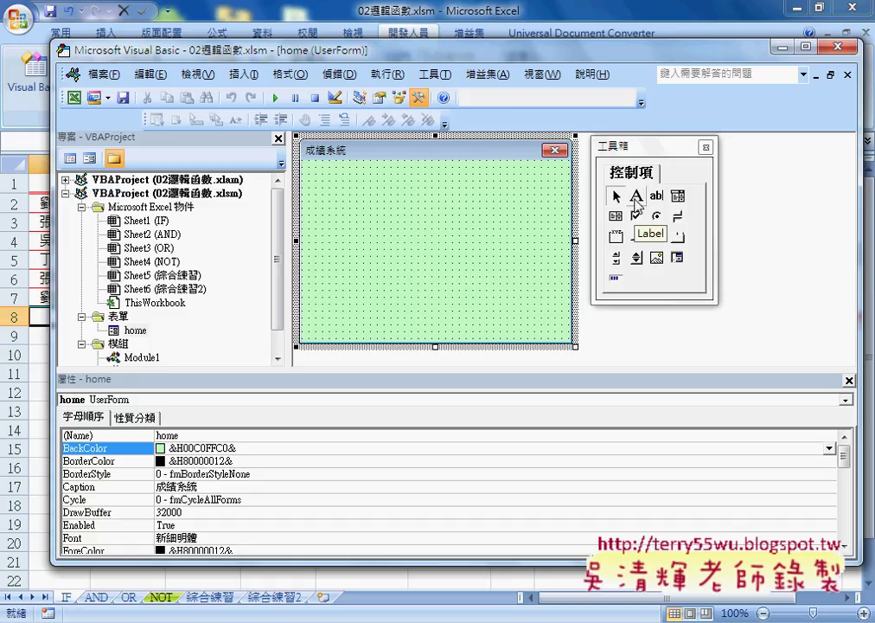
left_click(638, 198)
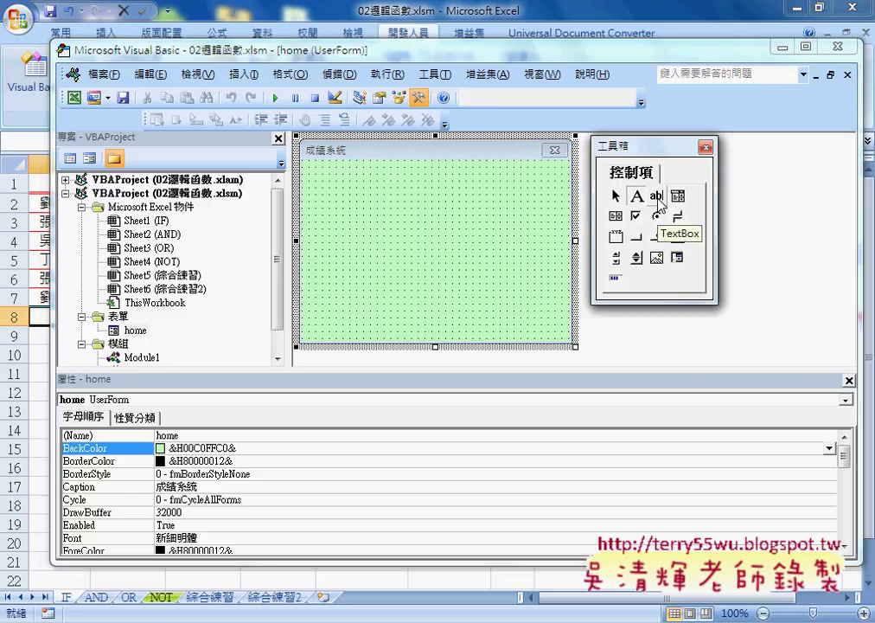
left_click(659, 202)
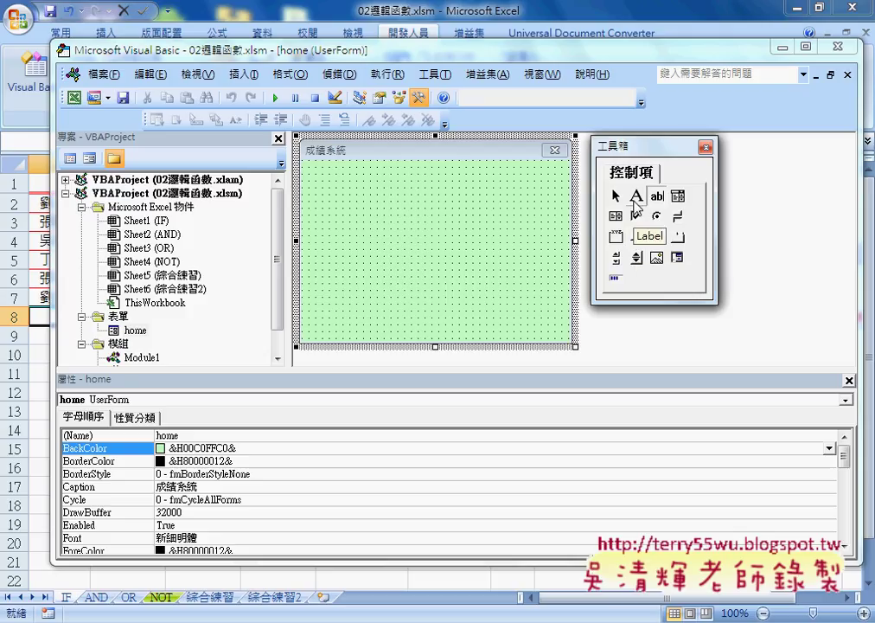
left_click(636, 196)
left_click_drag(319, 171, 414, 210)
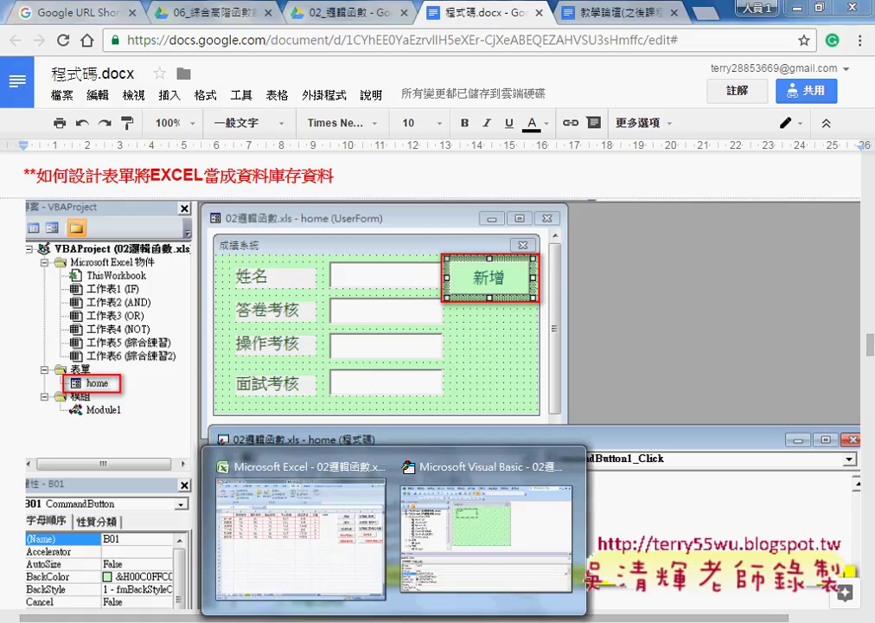
Step: Replace Label1's Caption property with 姓名
left_click(478, 518)
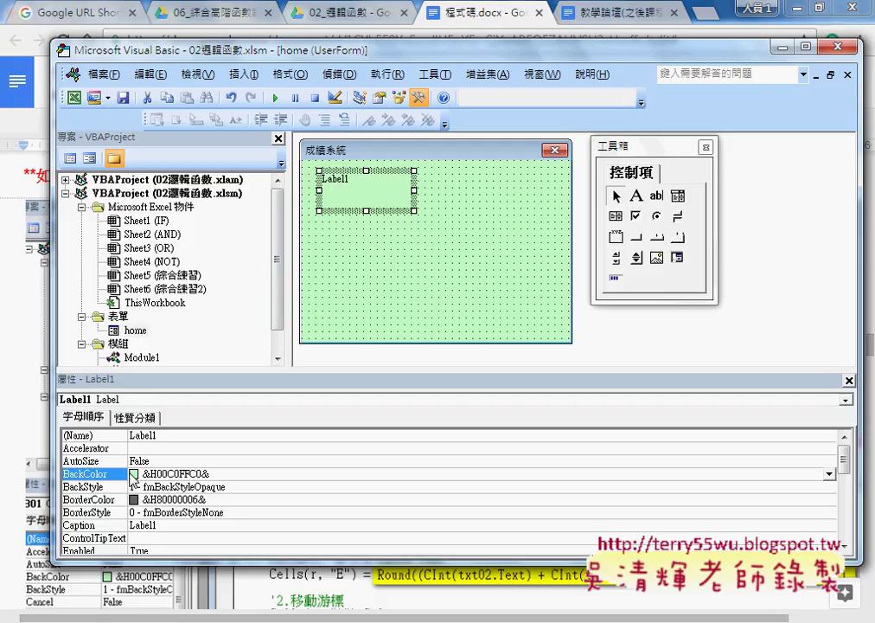
left_click(87, 525)
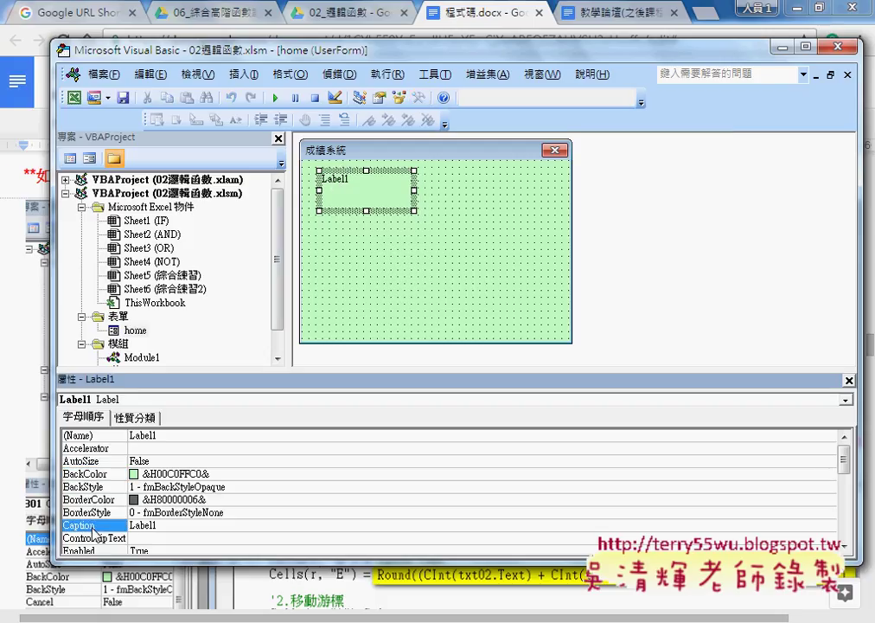
double_click(166, 525)
type("ㄒㄧㄥ")
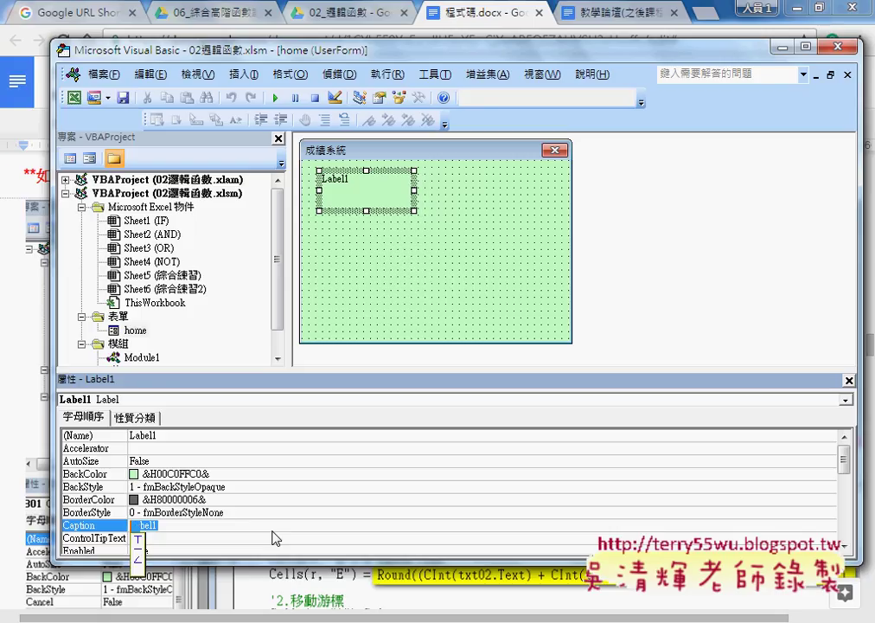
type("性名")
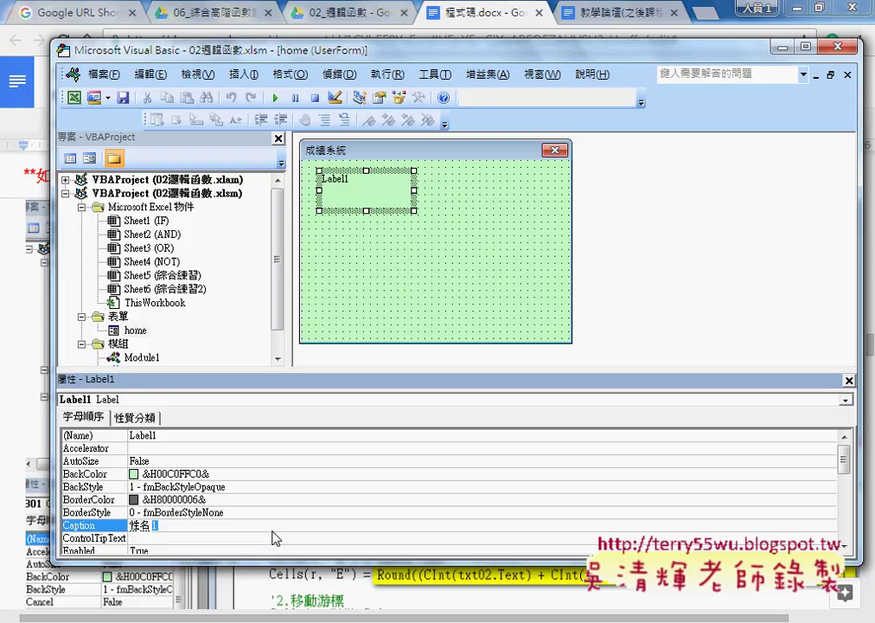
key("Down")
key("Down")
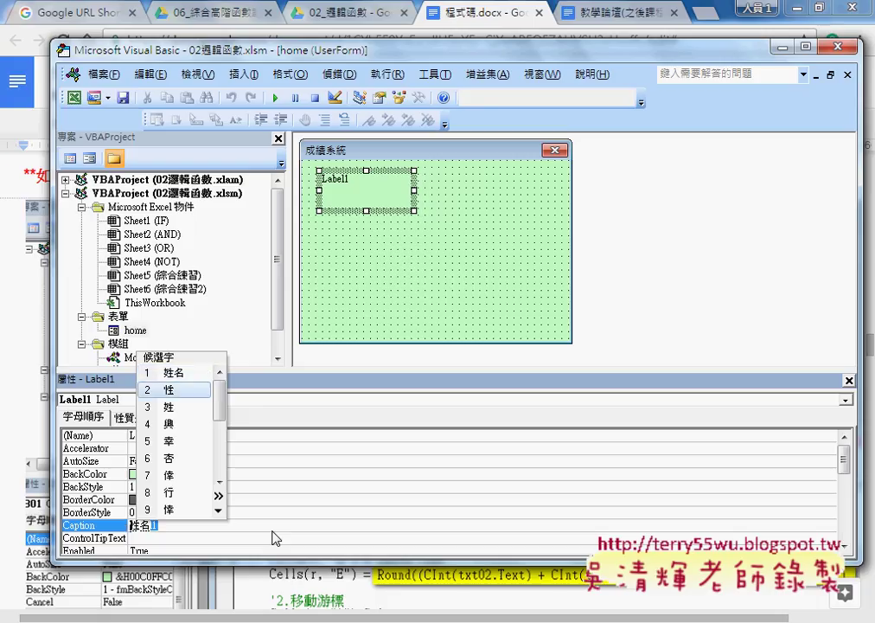
key("Up")
key("Return")
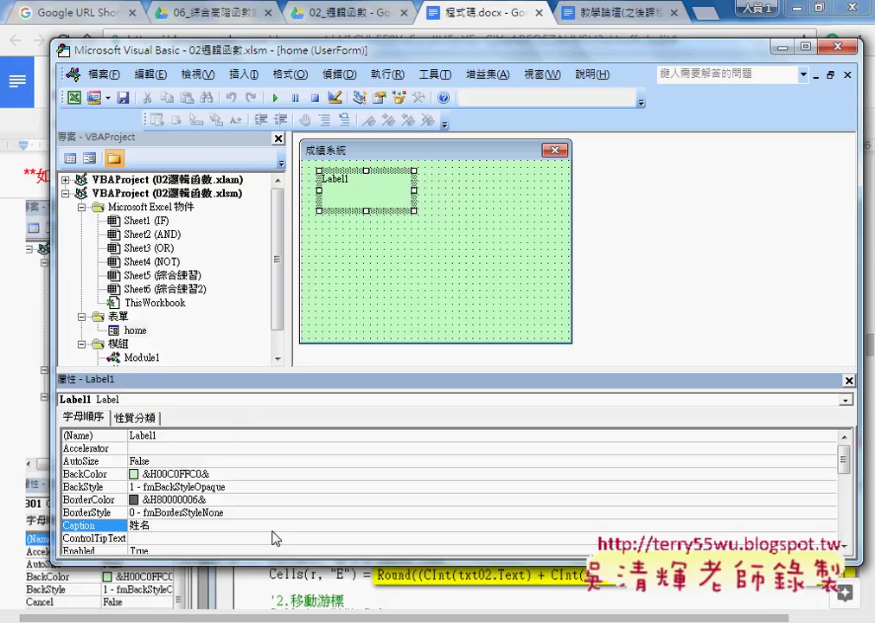
key("Return")
Step: Give the 姓名 label an 18-point font and shorten it to fit the text
left_click_drag(355, 380, 362, 332)
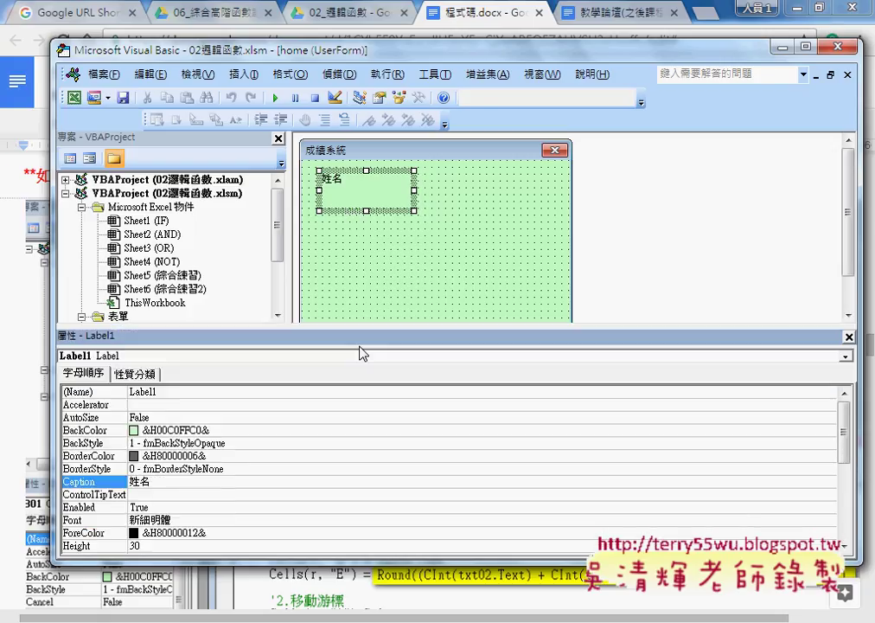
left_click(104, 522)
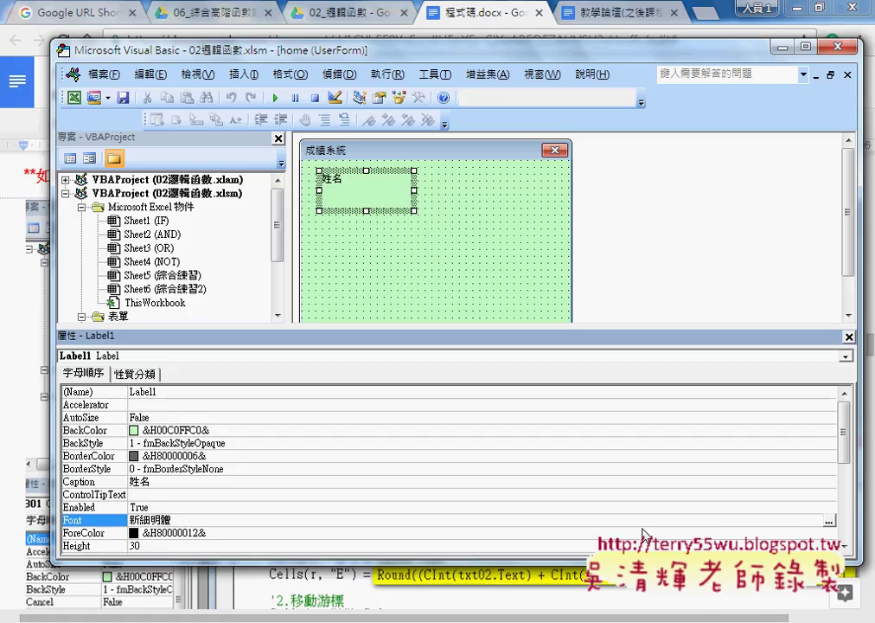
left_click(830, 521)
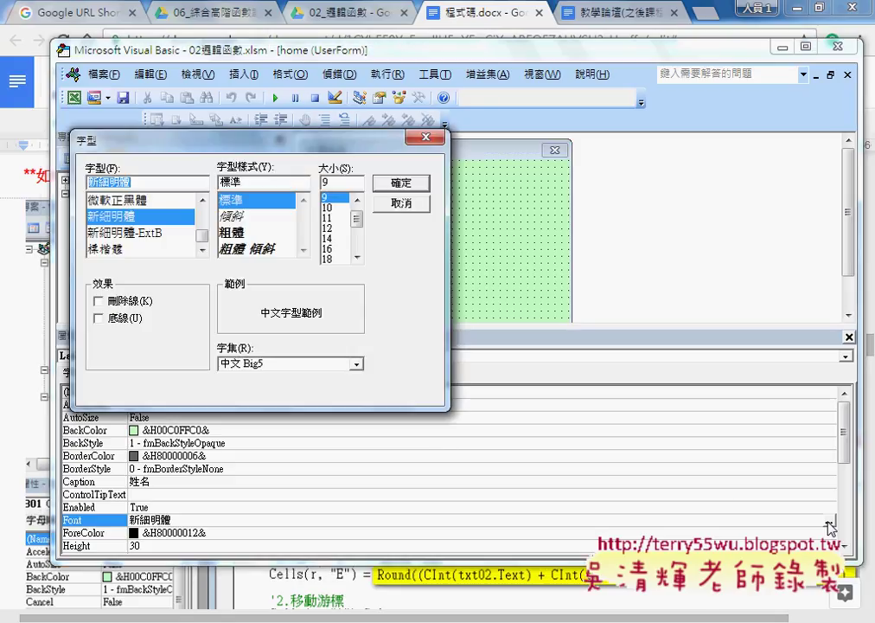
left_click(334, 259)
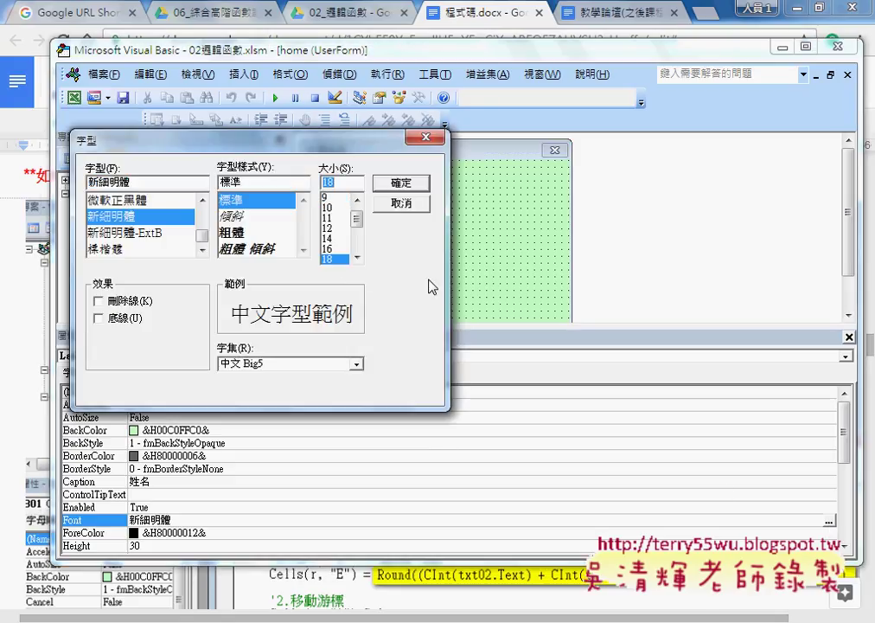
left_click(400, 183)
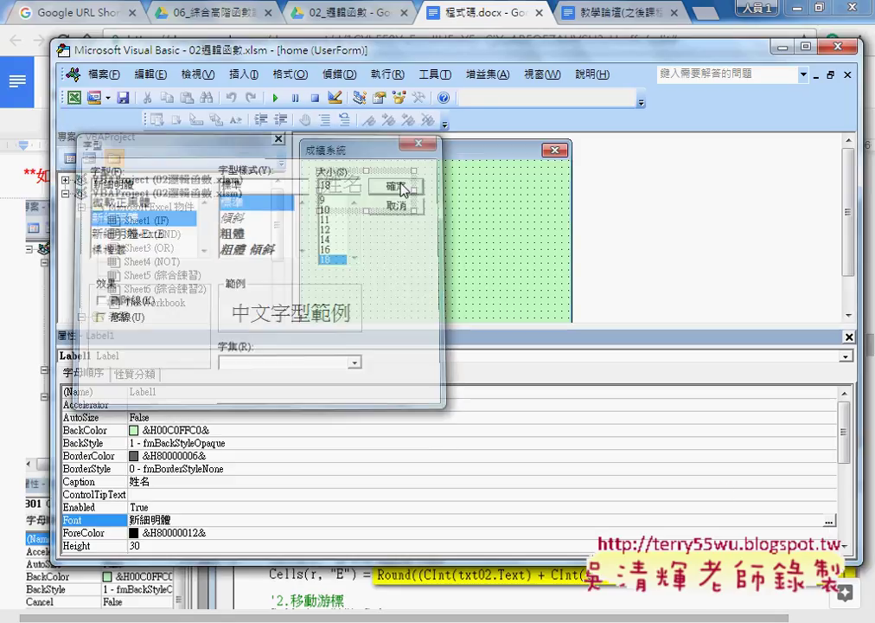
mouse_move(366, 209)
left_mouse_down()
mouse_move(366, 193)
mouse_move(366, 203)
left_mouse_up()
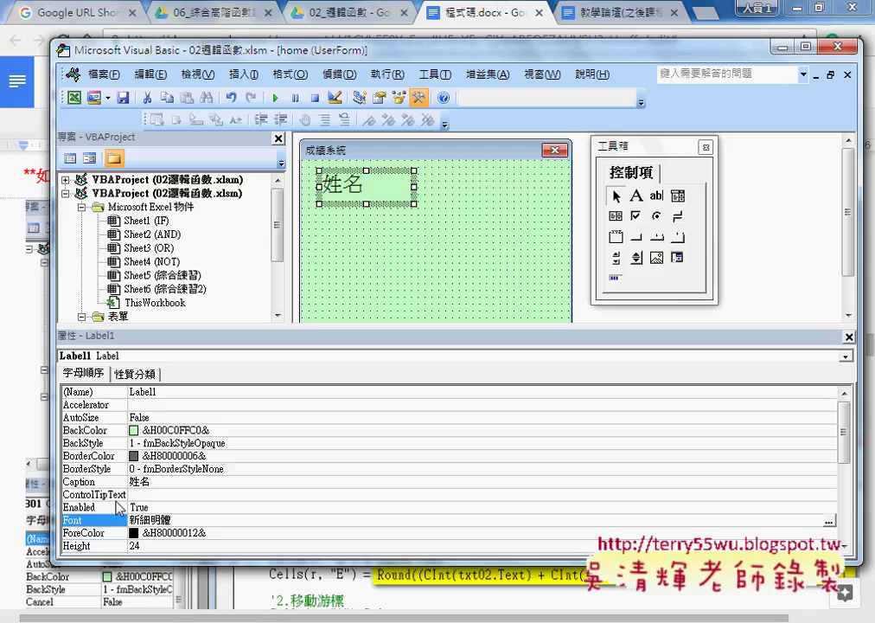
Step: Set the 姓名 label's ForeColor to red from the palette
left_click(101, 541)
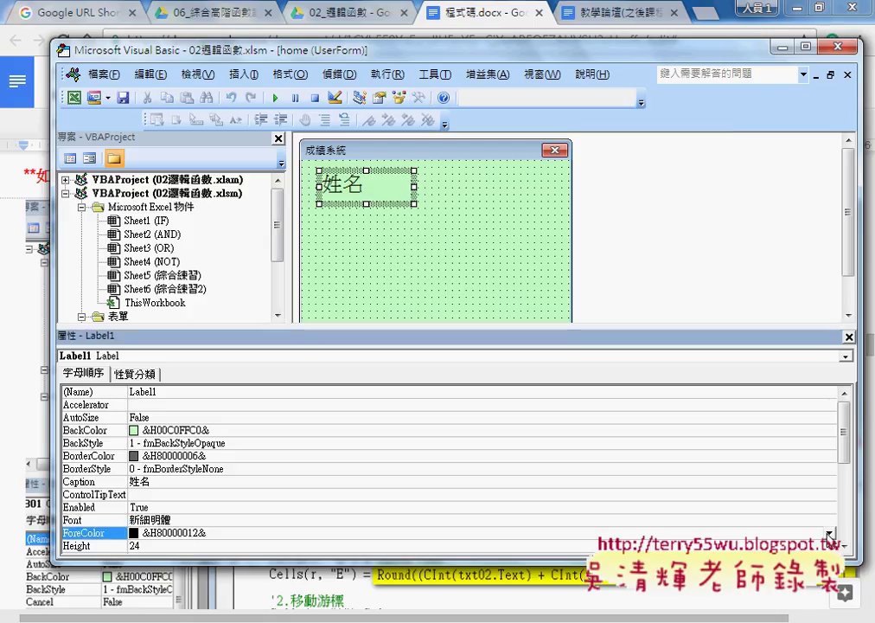
left_click(829, 536)
left_click(696, 394)
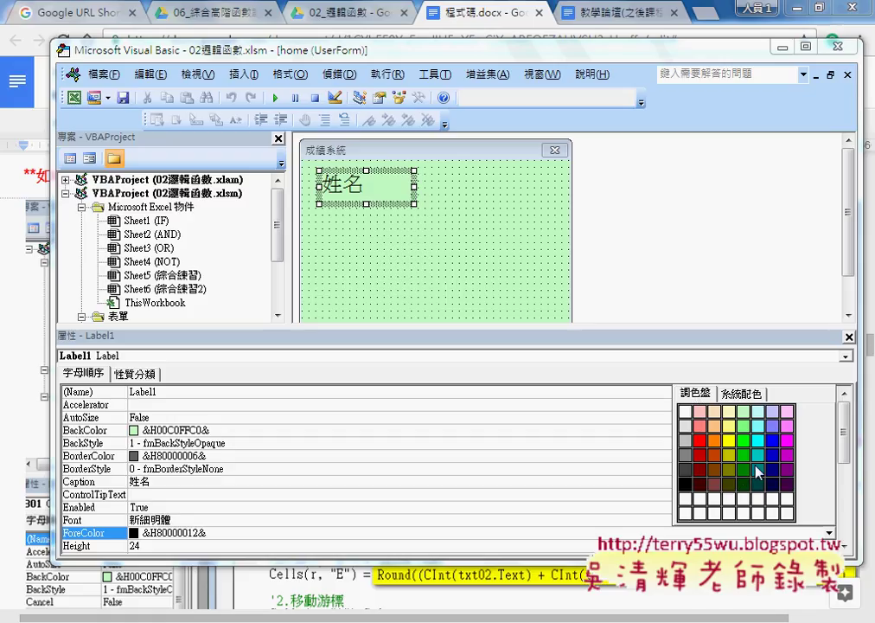
left_click(745, 476)
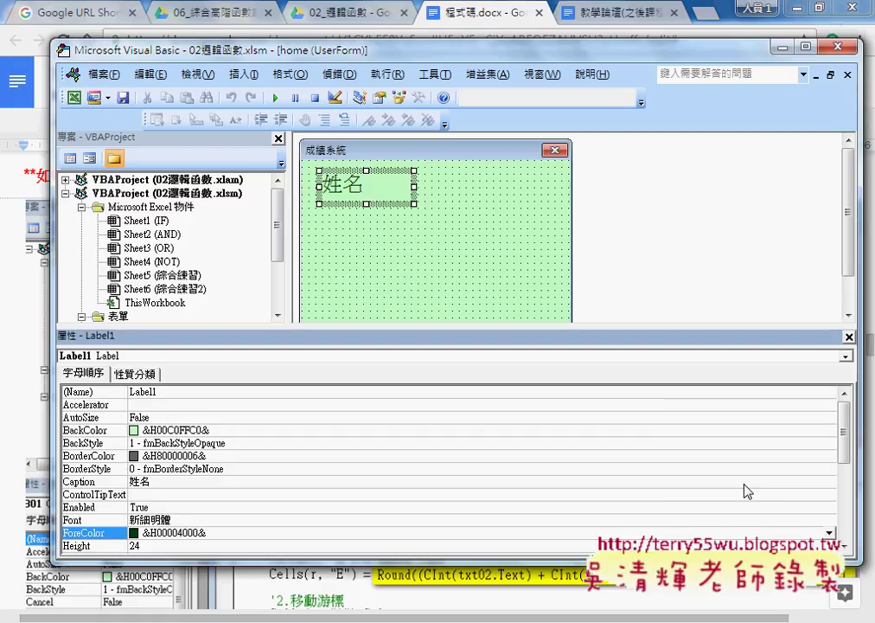
left_click(828, 533)
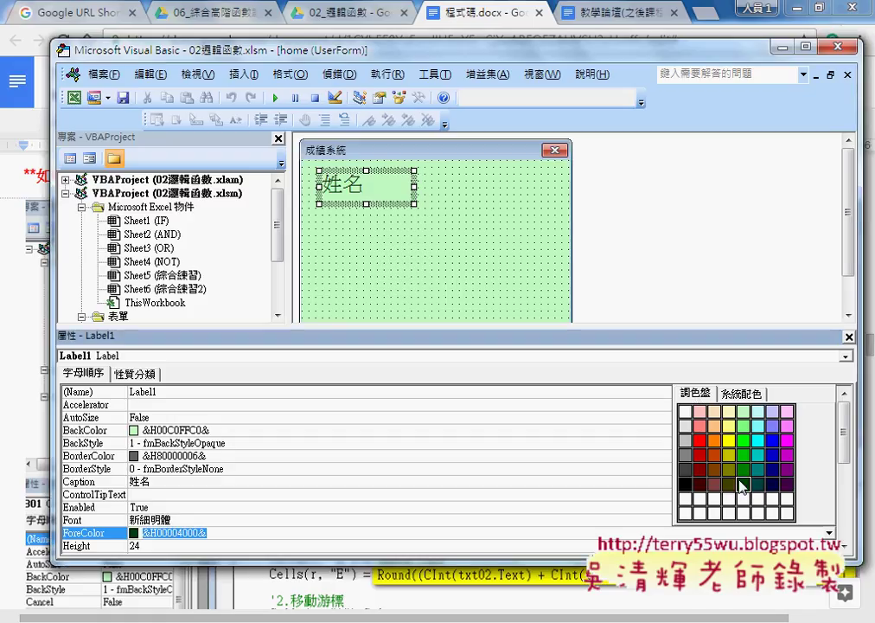
left_click(701, 440)
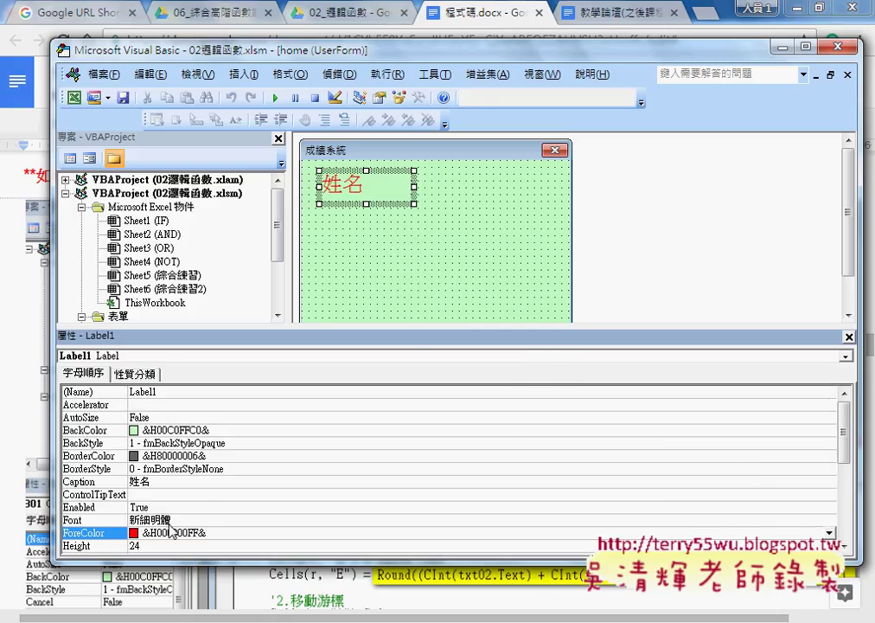
Step: Give the label a light grey &H00E0E0E0& background and shorten it to height 18
left_click(94, 431)
left_click(829, 430)
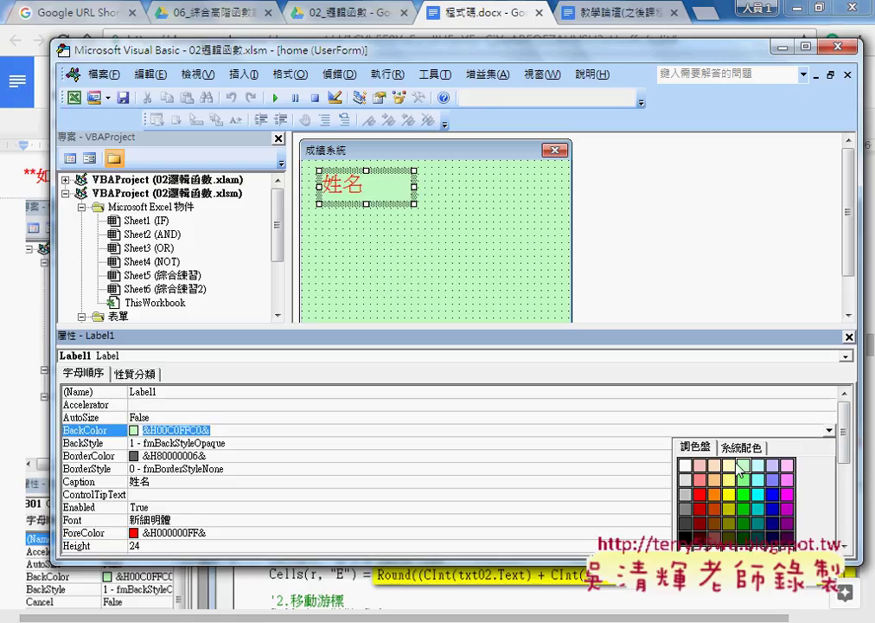
left_click(685, 479)
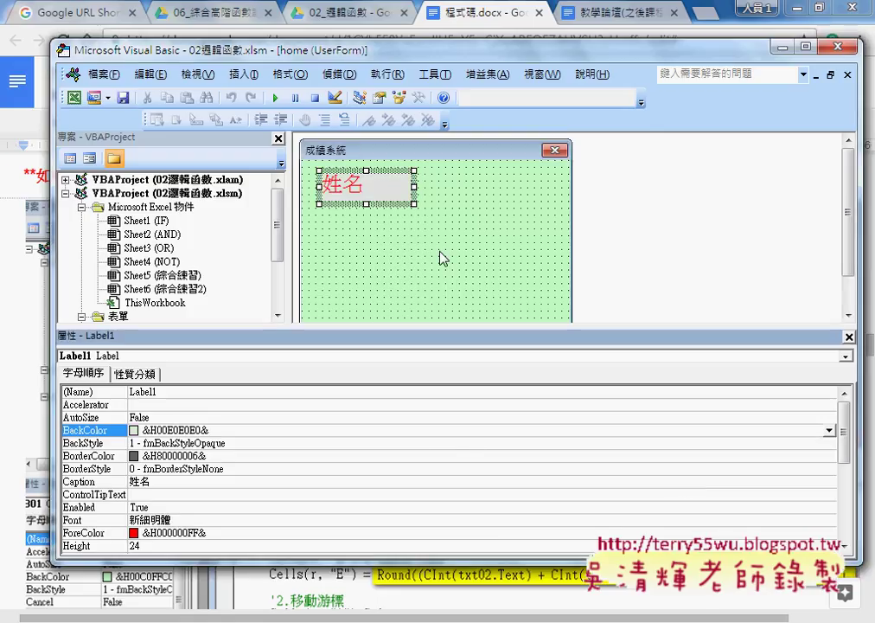
left_click(294, 161)
left_click_drag(365, 202, 365, 196)
left_click(383, 193)
left_click(328, 179)
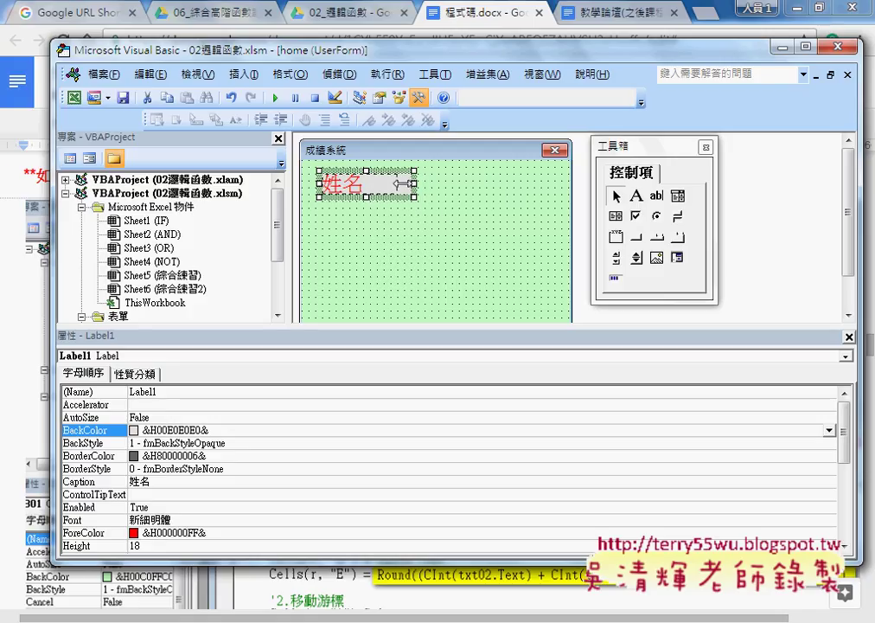
left_click(433, 231)
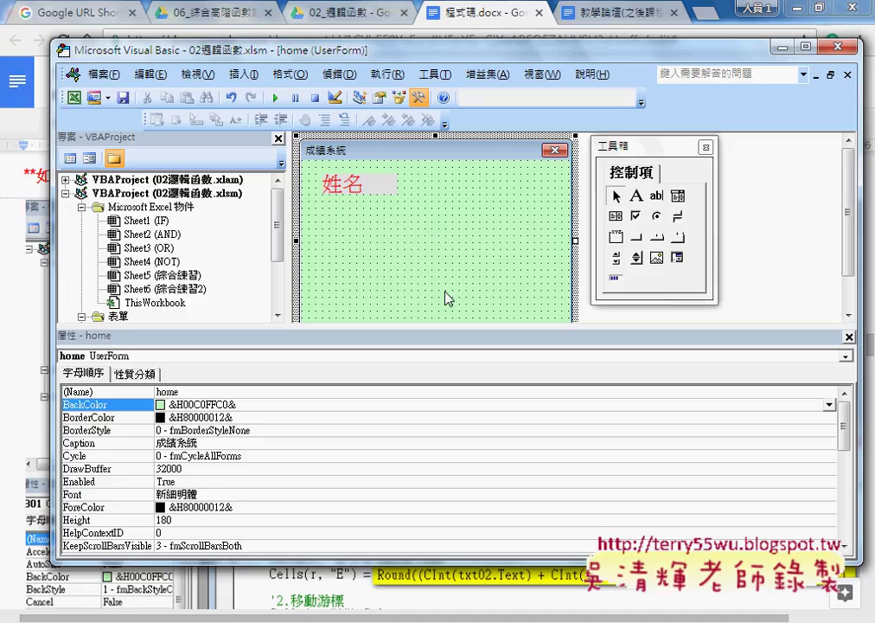
Step: Make the form area taller and copy the 姓名 label downward beneath itself
left_click_drag(445, 328, 448, 403)
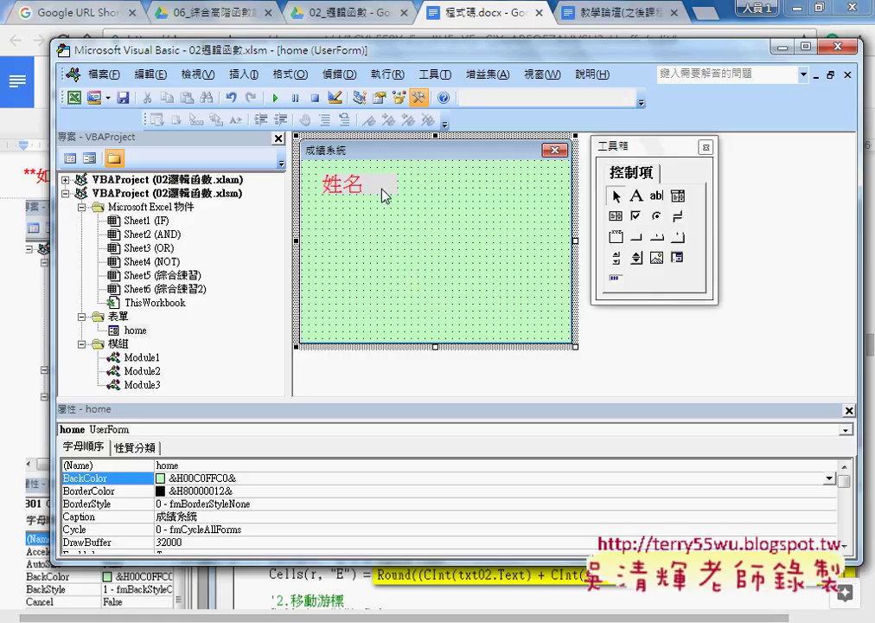
left_click_drag(385, 195, 383, 229)
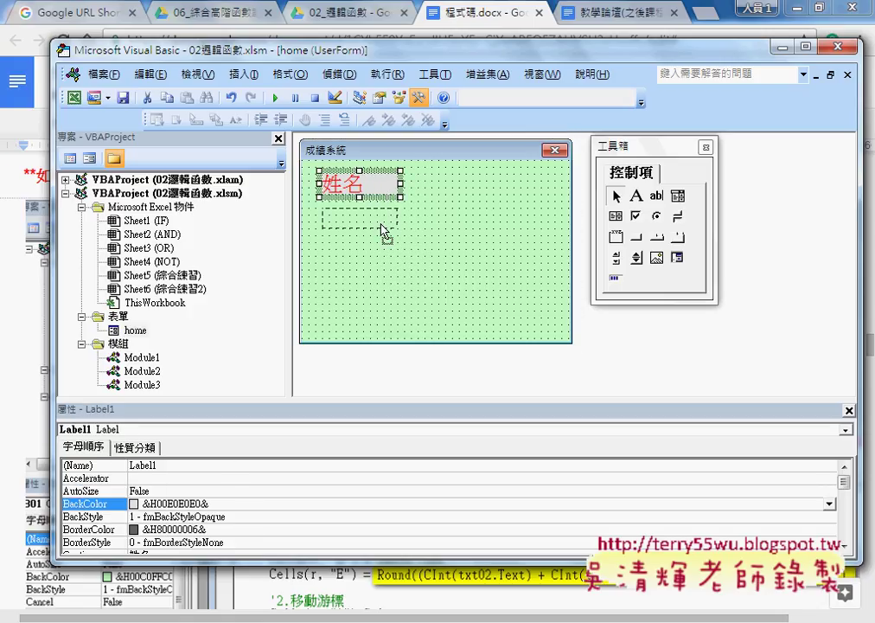
left_click_drag(382, 231, 383, 230)
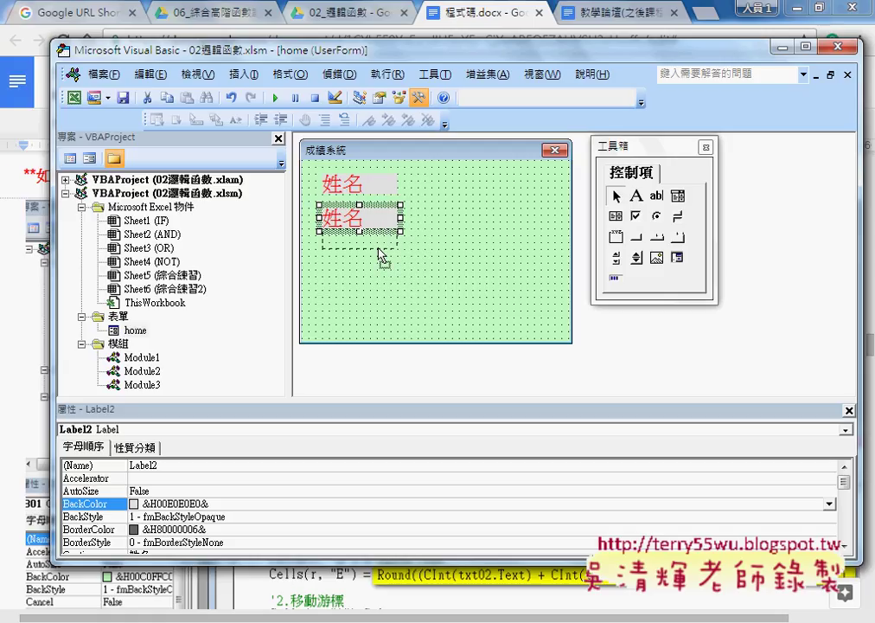
left_click_drag(383, 230, 384, 293)
left_click(481, 296)
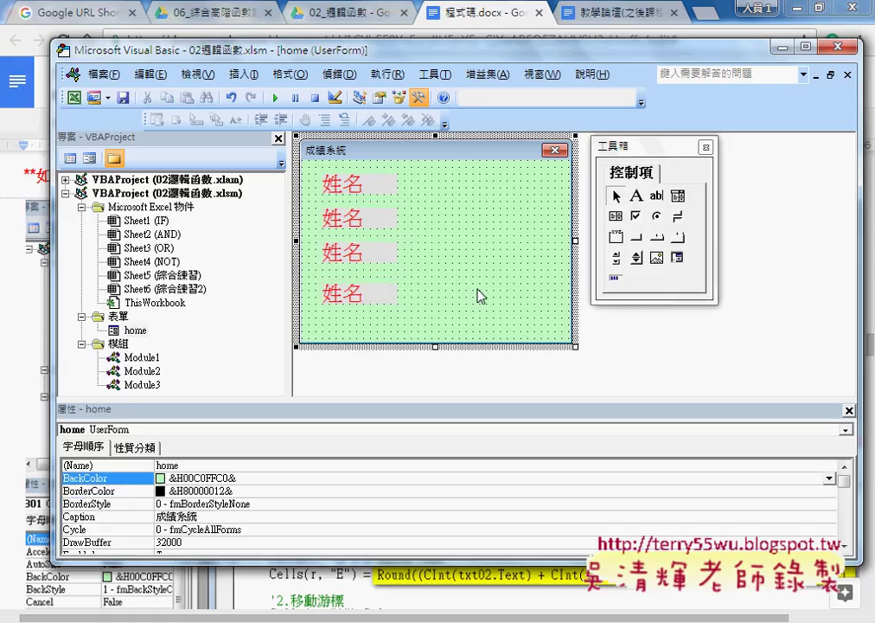
left_click(383, 228)
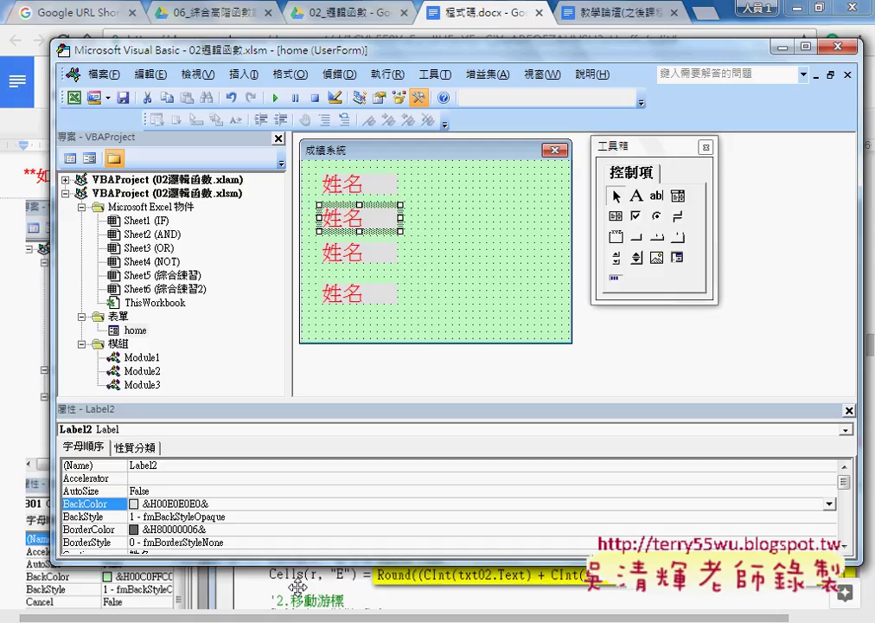
Step: Check the reference, nudge the copied 姓名 labels into place, and box-select all four
key("alt+Tab")
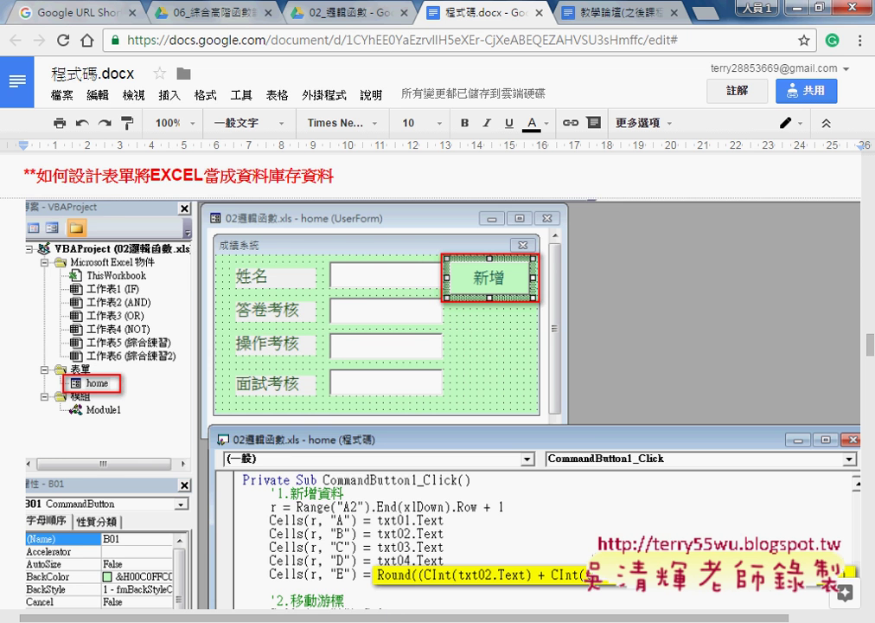
left_click(456, 542)
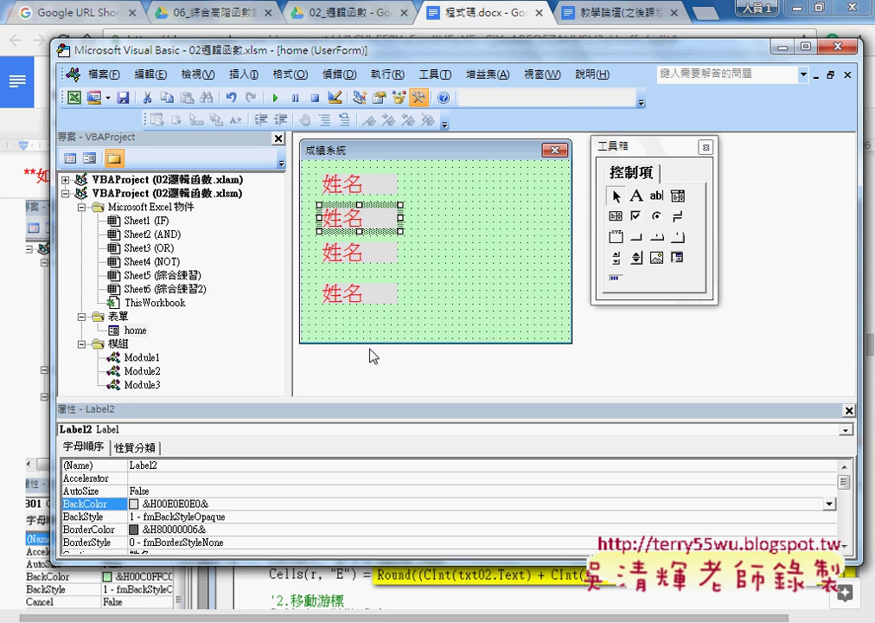
left_click(461, 256)
left_click(375, 227)
mouse_move(389, 223)
left_mouse_down()
mouse_move(374, 263)
mouse_move(381, 297)
left_mouse_up()
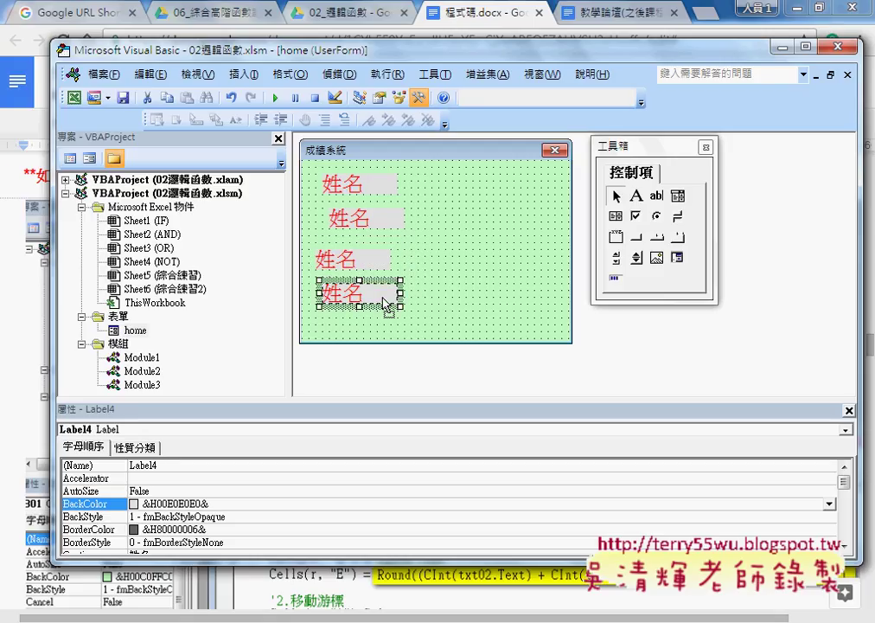
left_click(483, 313)
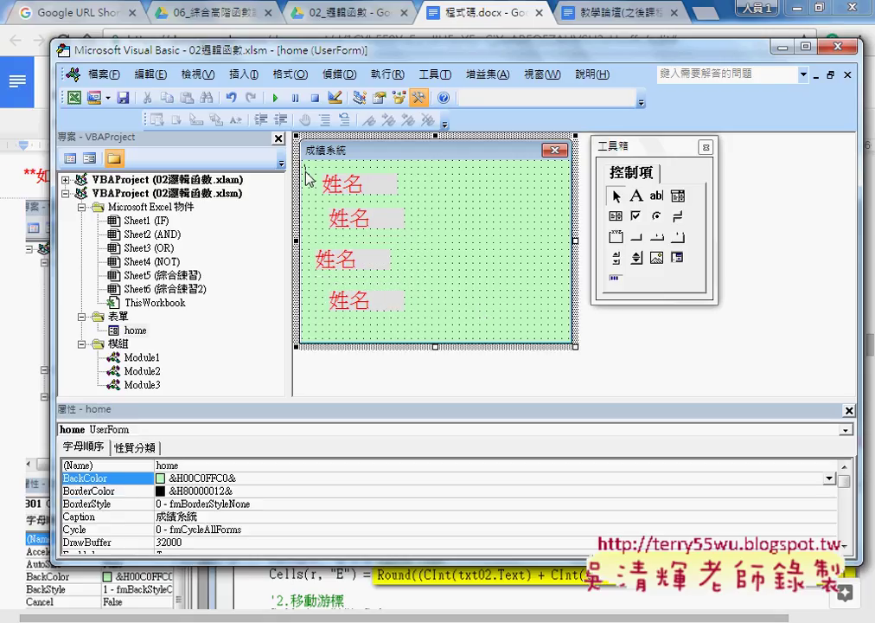
left_click_drag(307, 182, 430, 340)
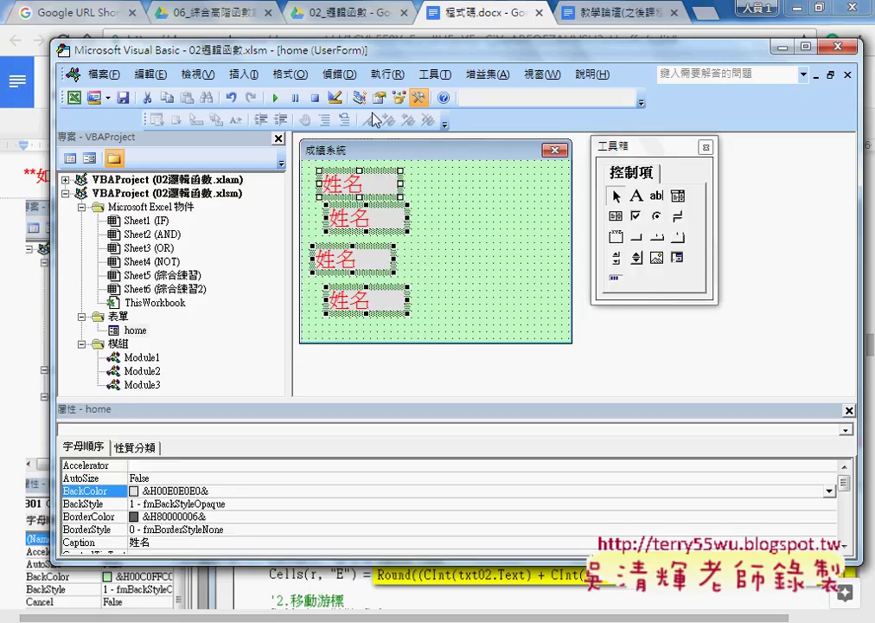
Step: Align the four 姓名 labels by their left edges (主控項左緣) and make their spacing equal
left_click(289, 74)
mouse_move(328, 94)
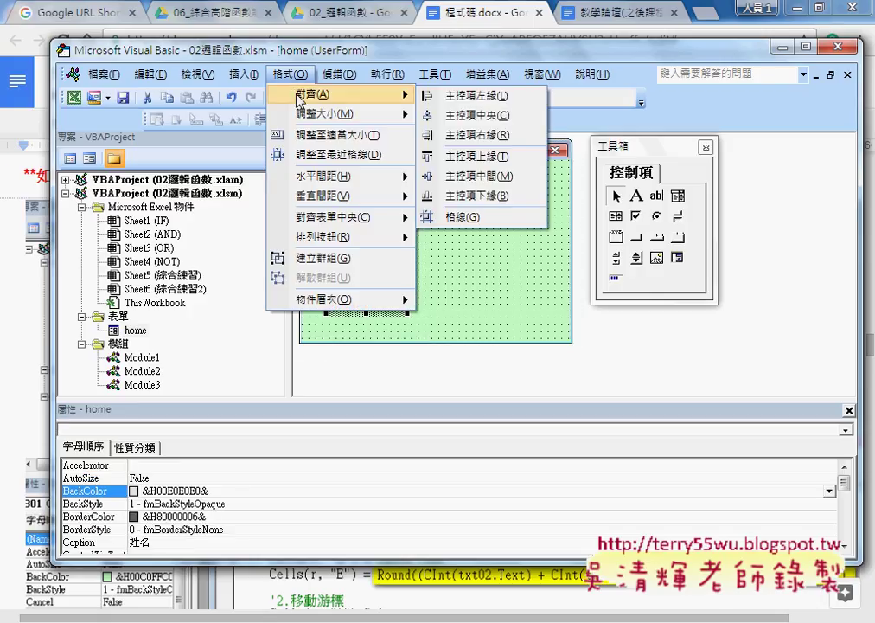
left_click(446, 102)
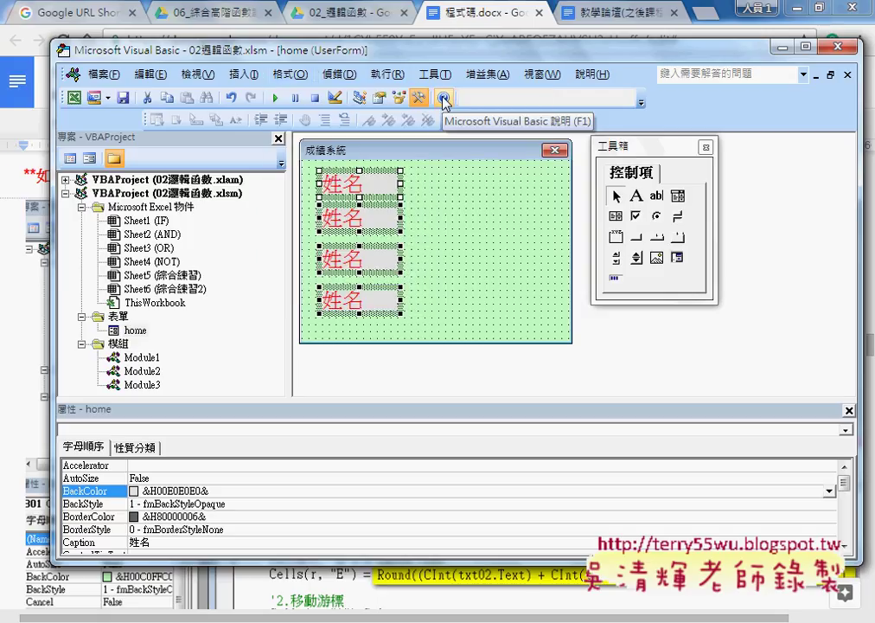
left_click(290, 75)
mouse_move(324, 176)
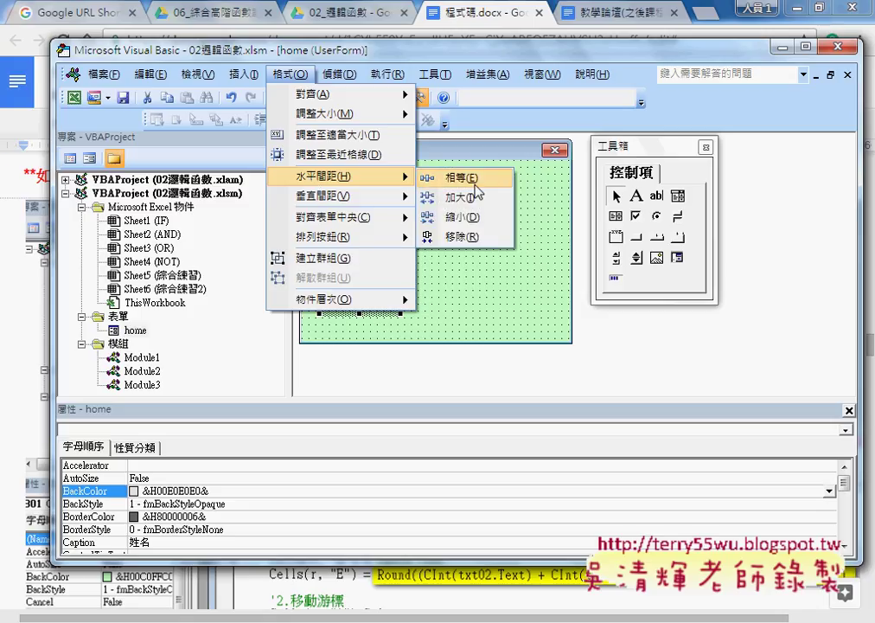
left_click(475, 184)
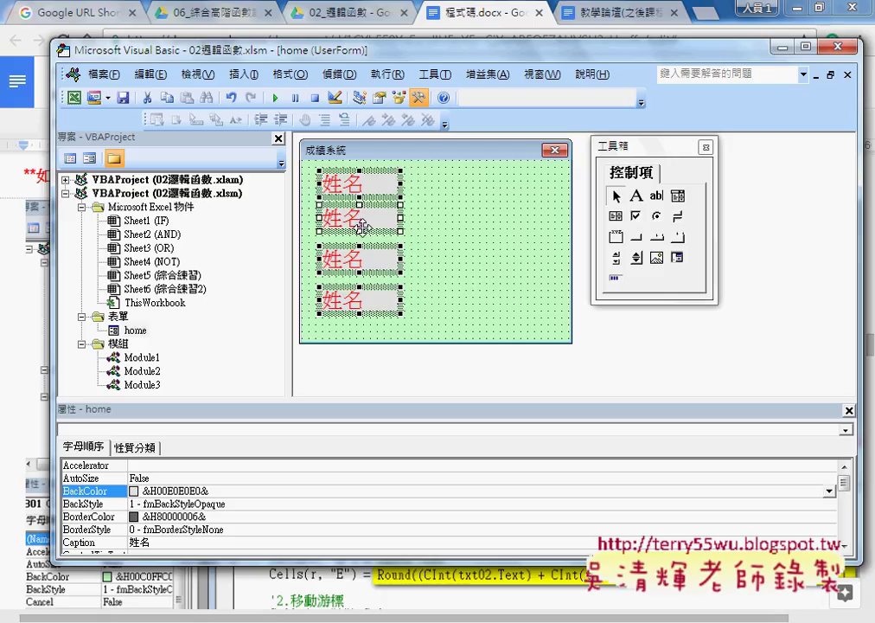
left_click(445, 243)
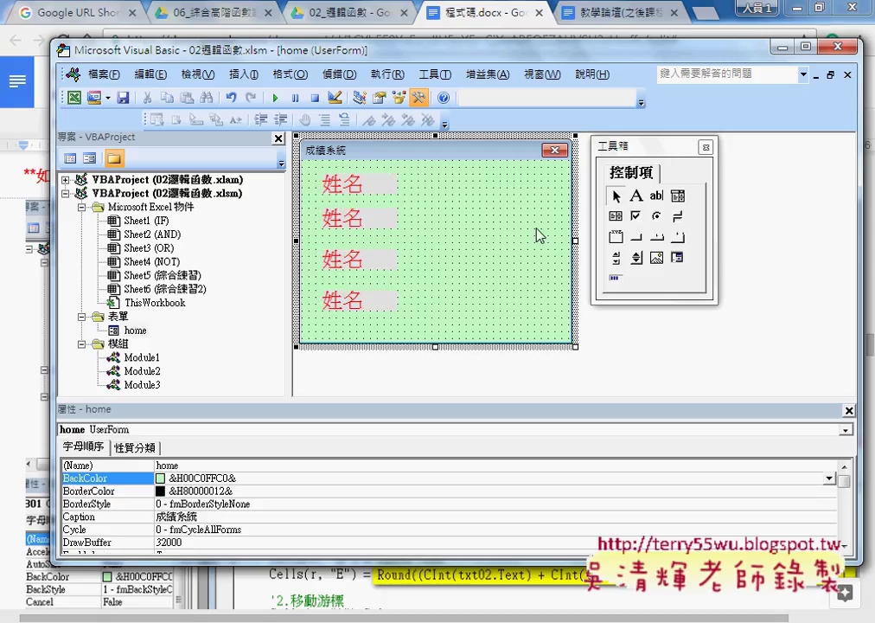
left_click(658, 196)
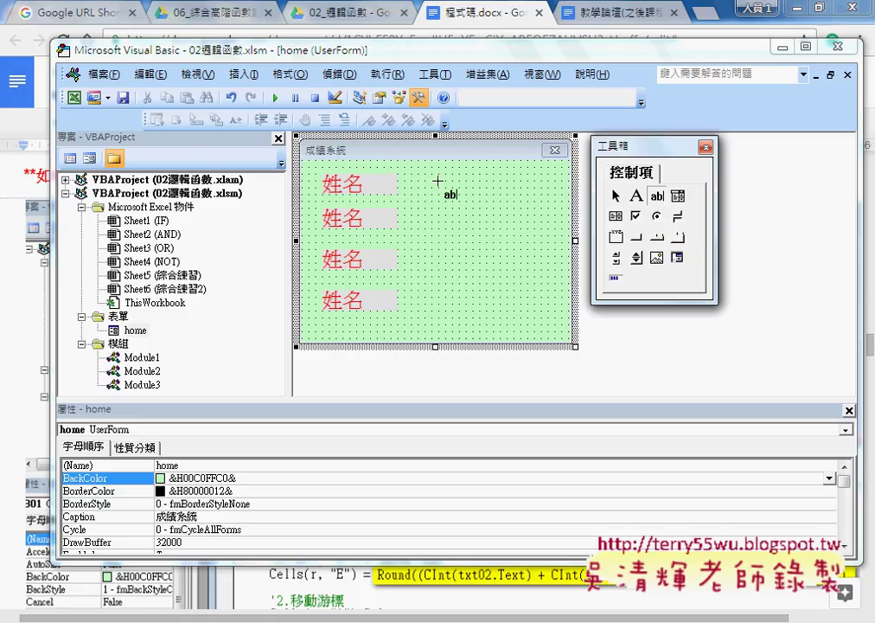
Step: Draw a text box beside the first 姓名 label, top-aligned with it and the same height
left_click_drag(405, 174, 516, 204)
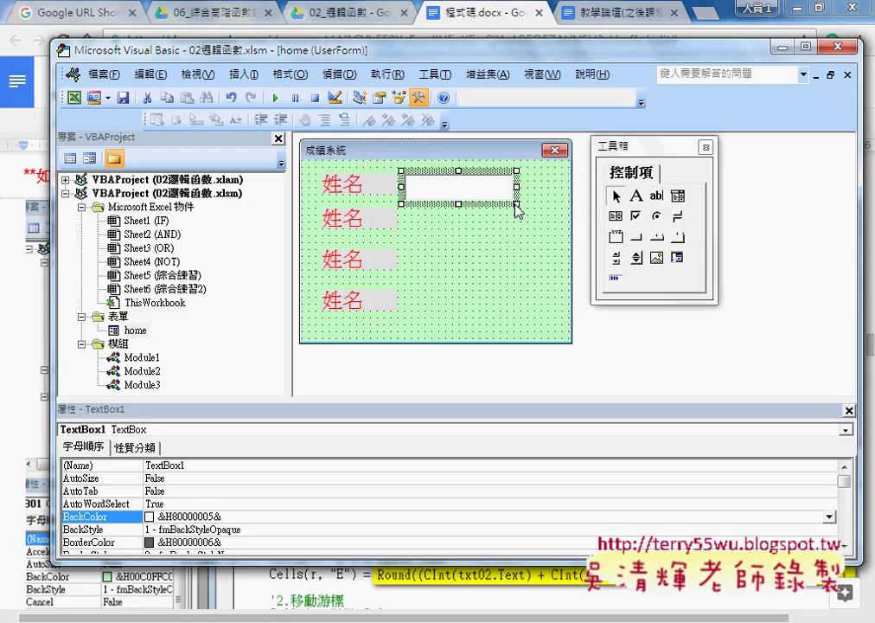
left_click(554, 220)
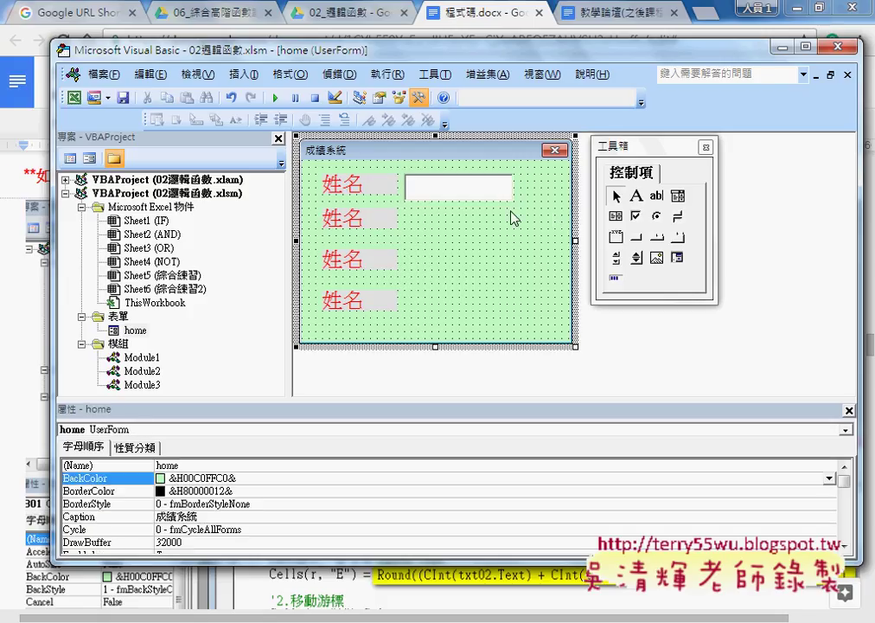
left_click(390, 190)
left_click(443, 197)
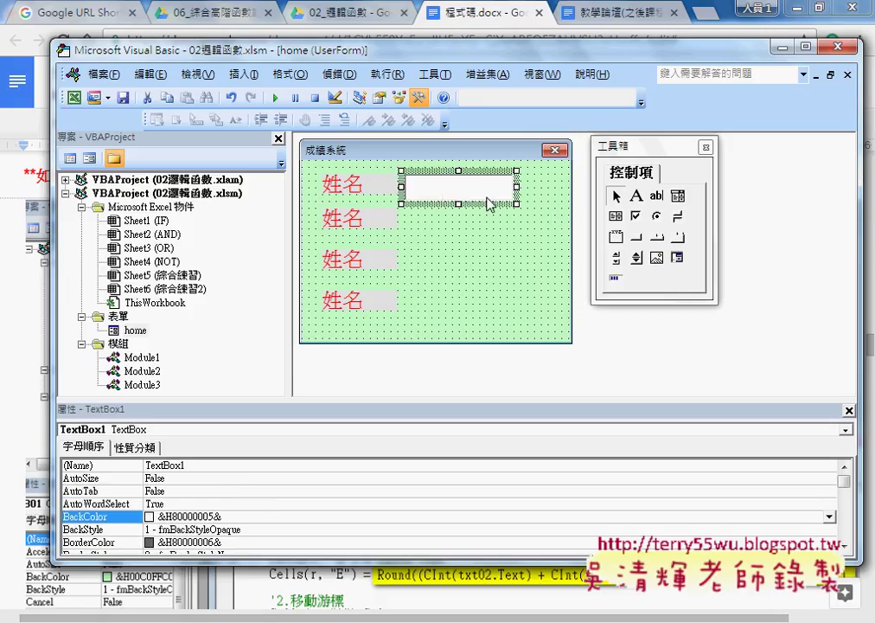
left_click_drag(304, 182, 525, 202)
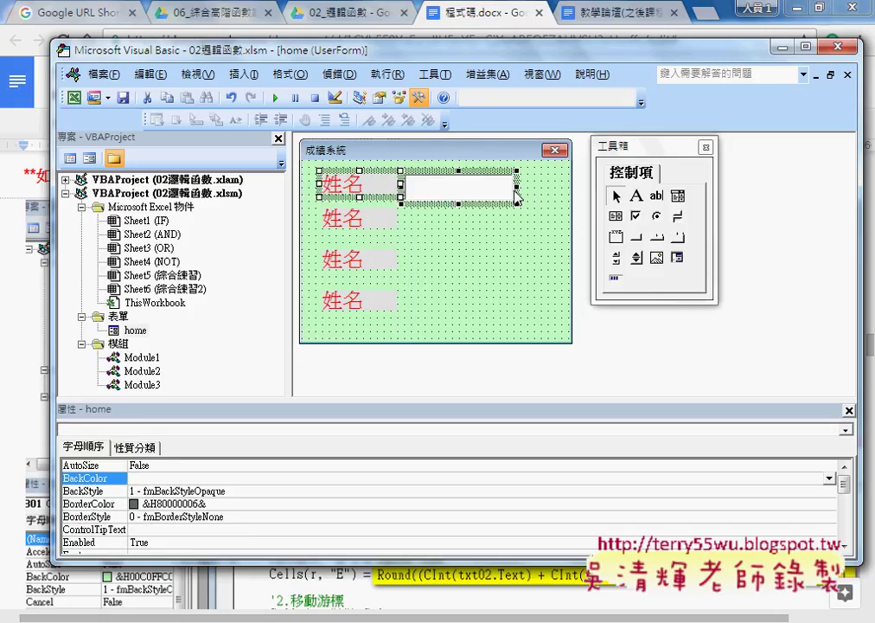
left_click(289, 74)
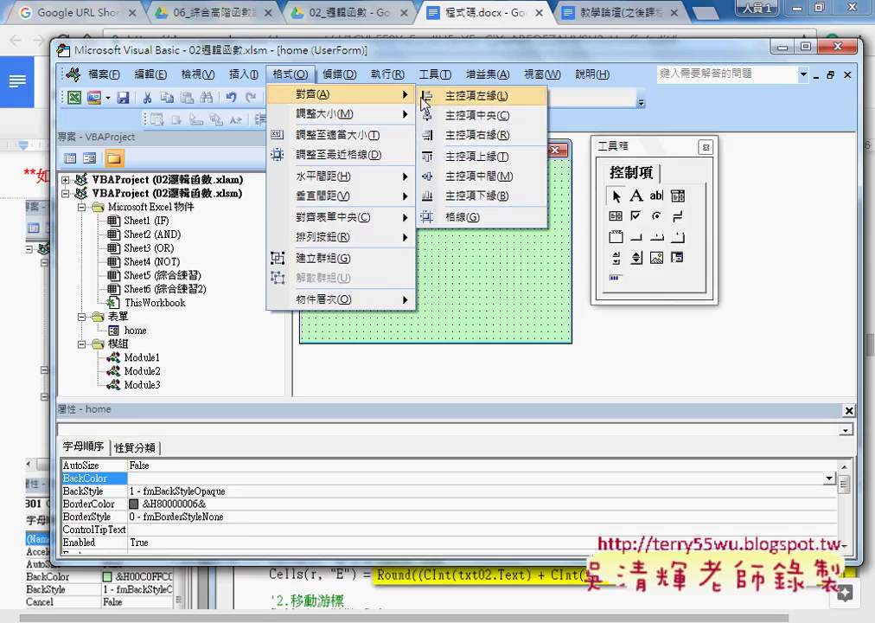
left_click(491, 157)
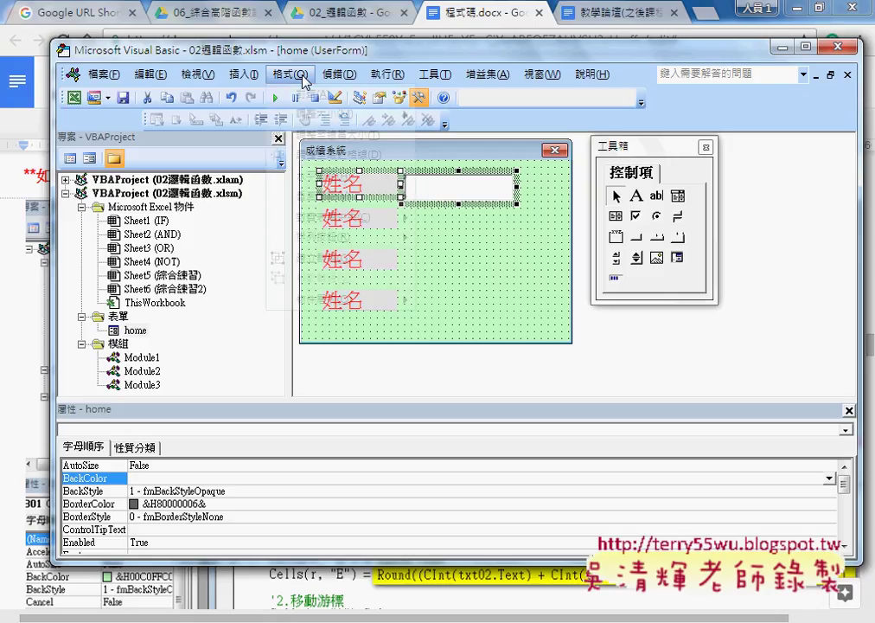
left_click(307, 78)
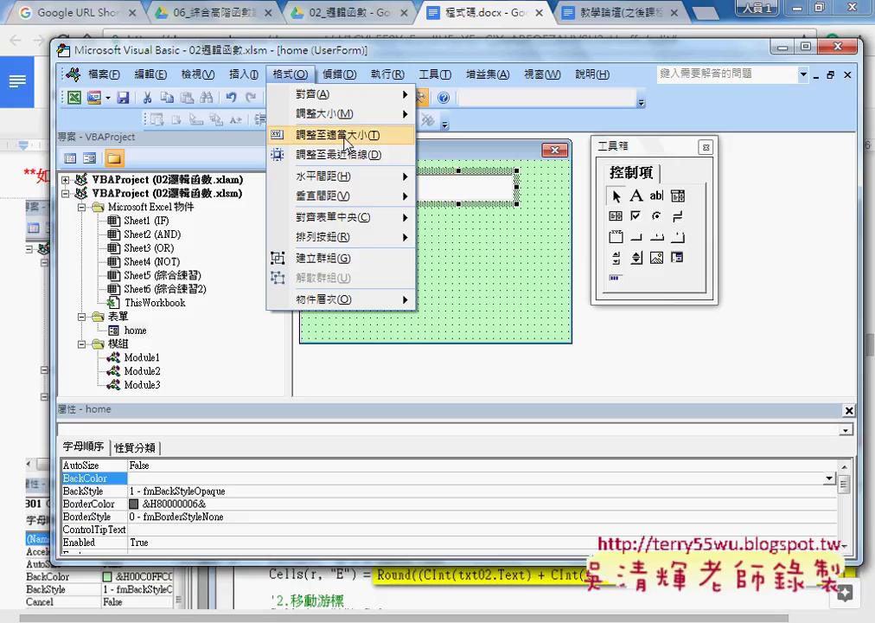
mouse_move(342, 114)
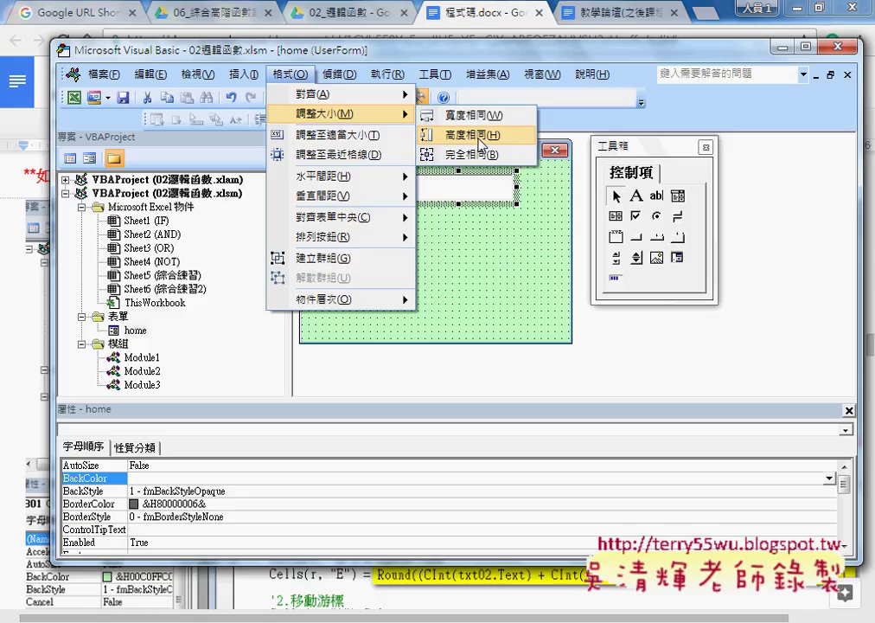
left_click(480, 136)
Step: Copy the text box down beside the other three 姓名 labels
left_click(381, 171)
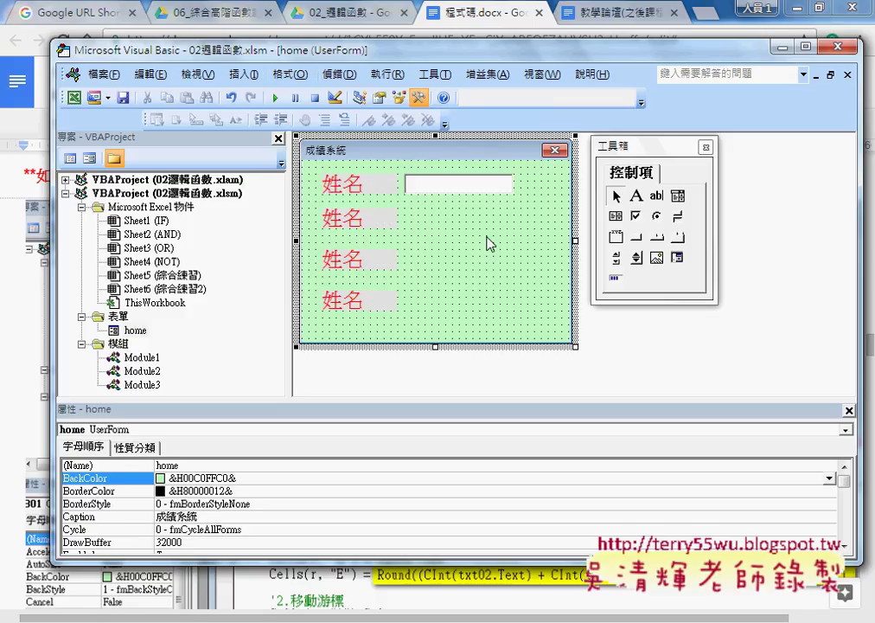
left_click(458, 192)
left_click(380, 187)
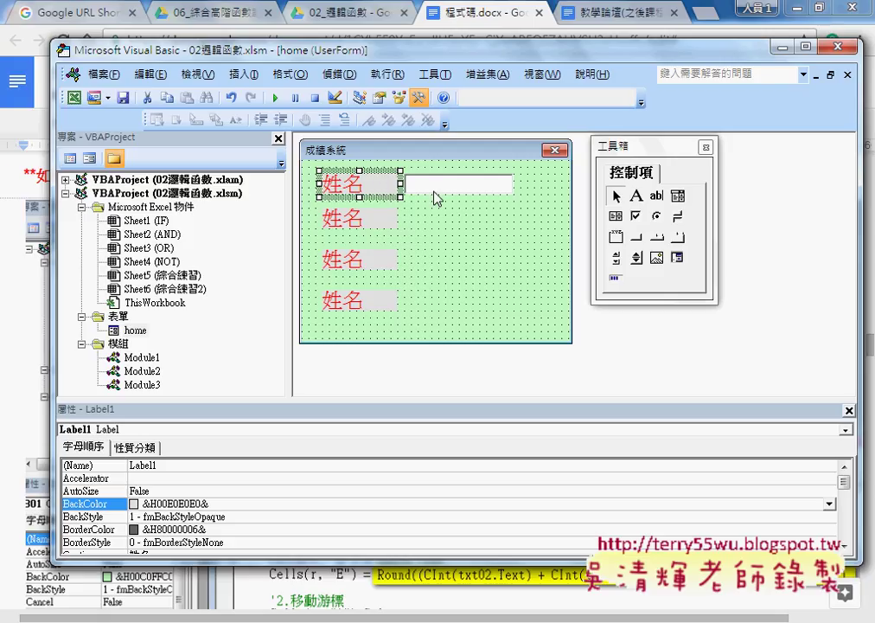
left_click_drag(467, 186, 490, 309)
left_click(551, 309)
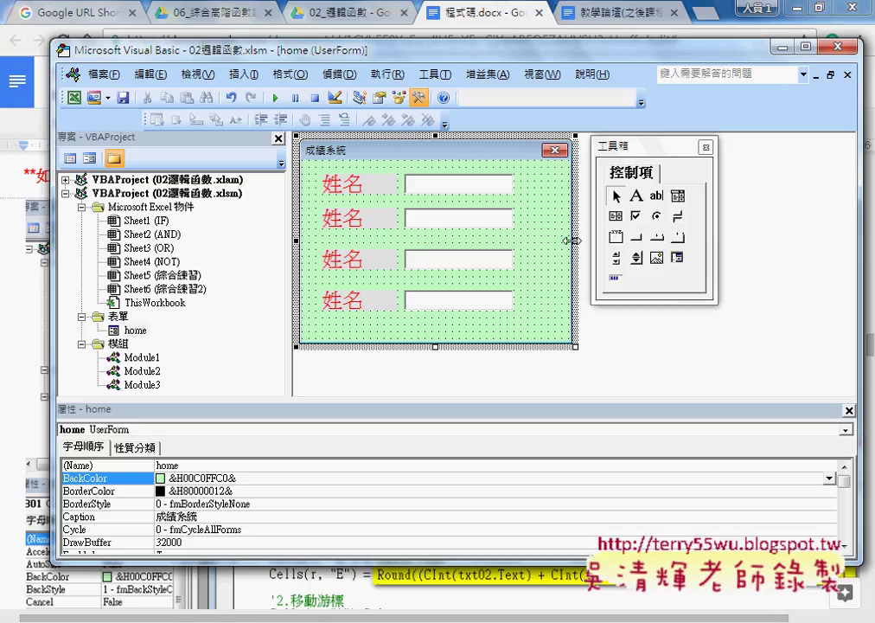
Step: Widen the 成績系統 form and draw a command button at its top right
left_click_drag(575, 241, 601, 241)
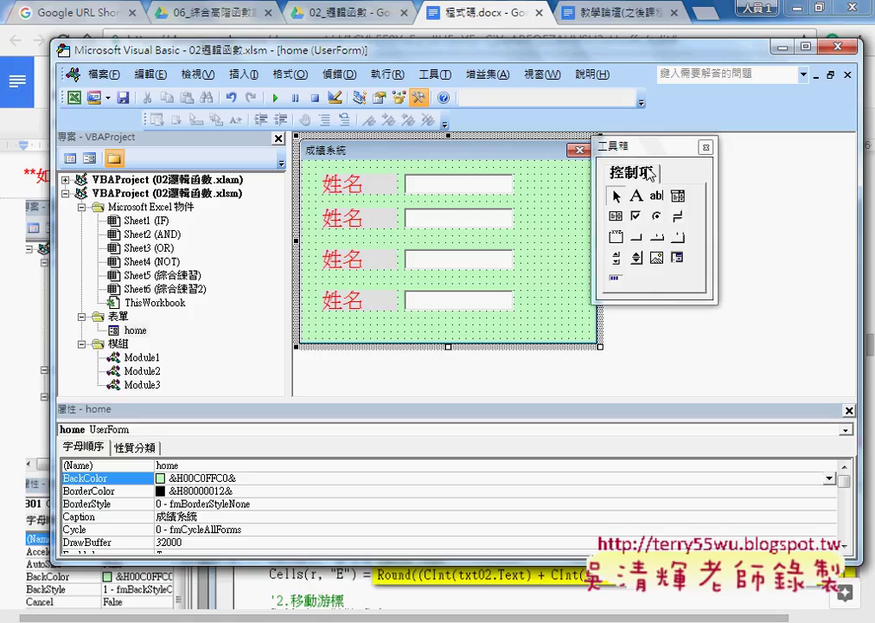
left_click_drag(657, 147, 717, 150)
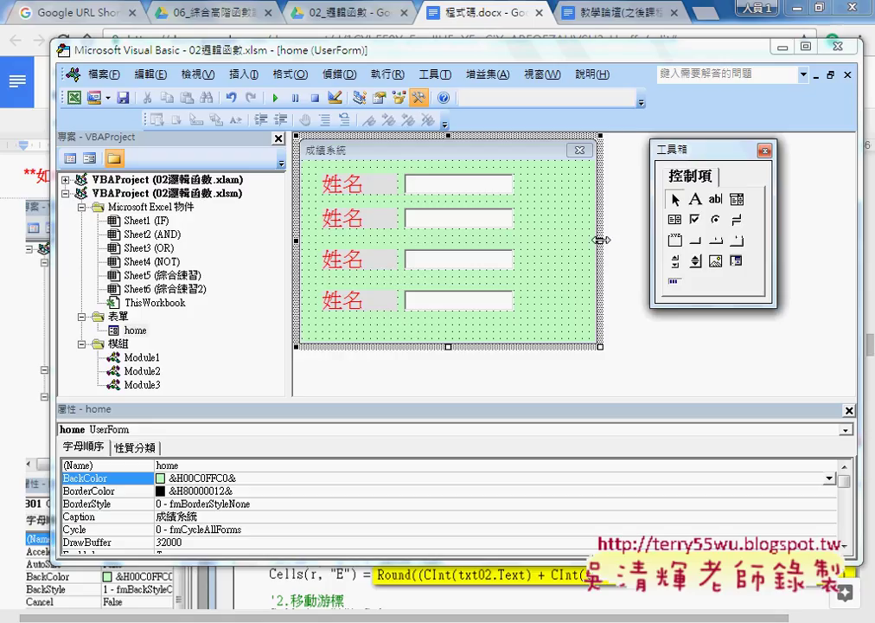
left_click_drag(601, 241, 612, 241)
left_click(698, 245)
left_click_drag(525, 172, 598, 204)
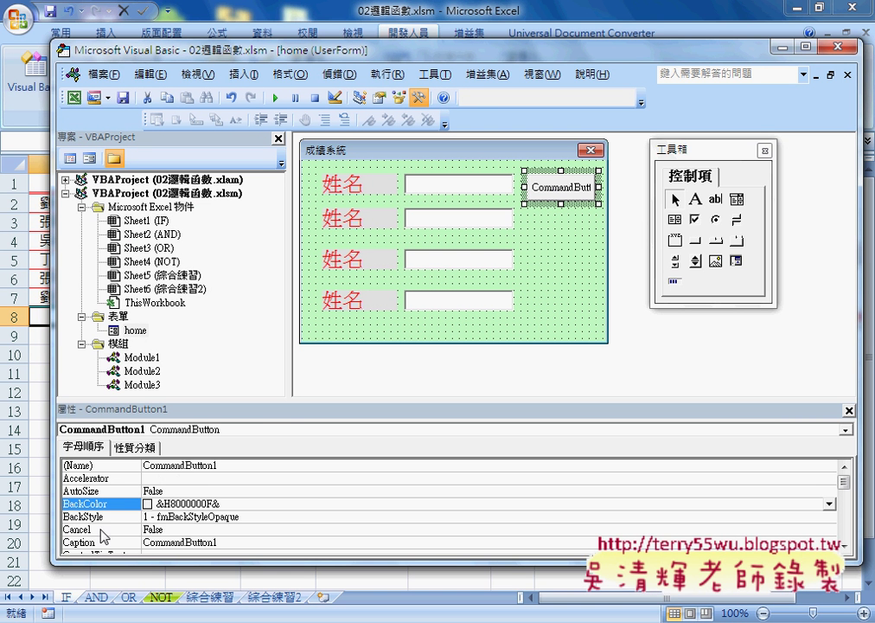
Step: Set the command button's Caption to 新增
left_click(158, 529)
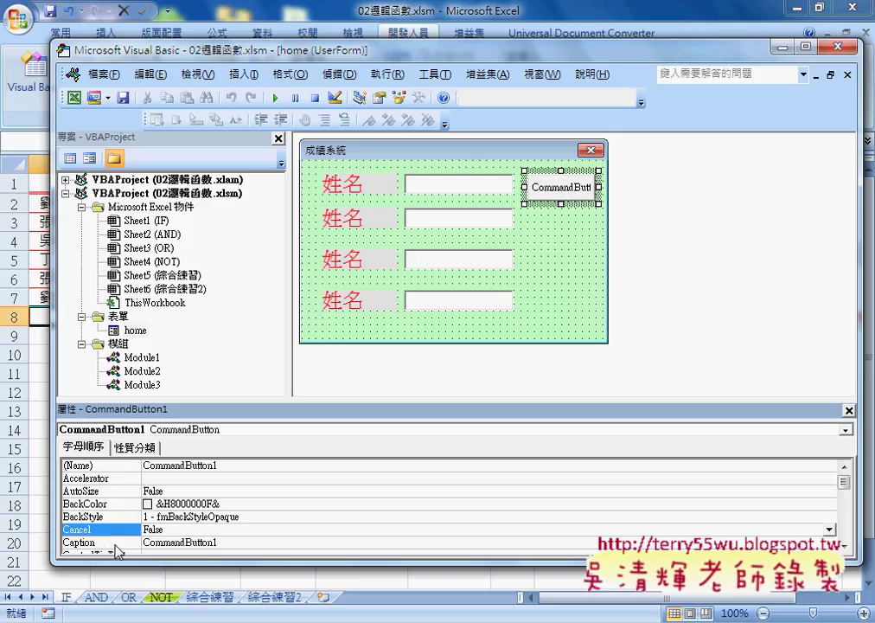
left_click(212, 544)
left_click_drag(212, 543, 47, 536)
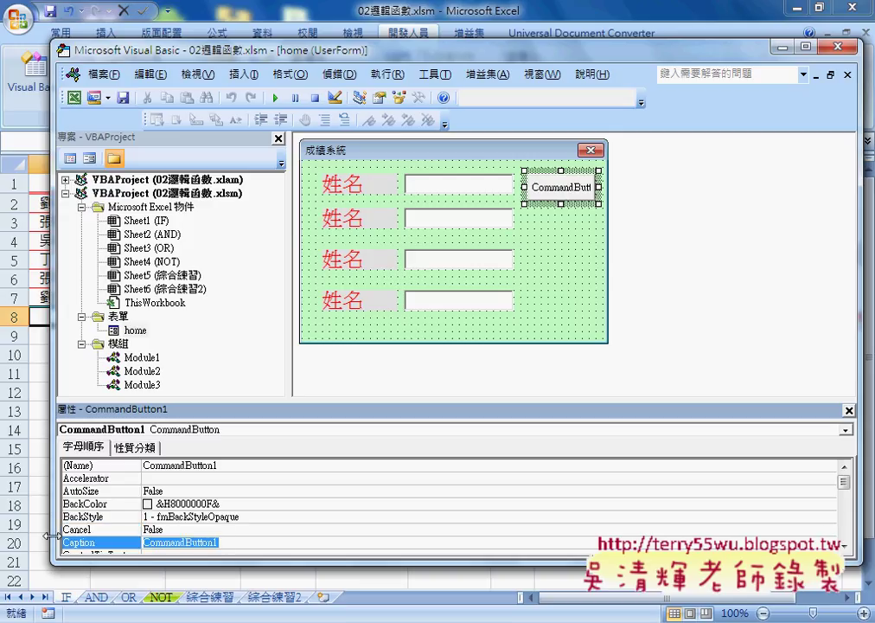
type("t")
type("新增")
key("Return")
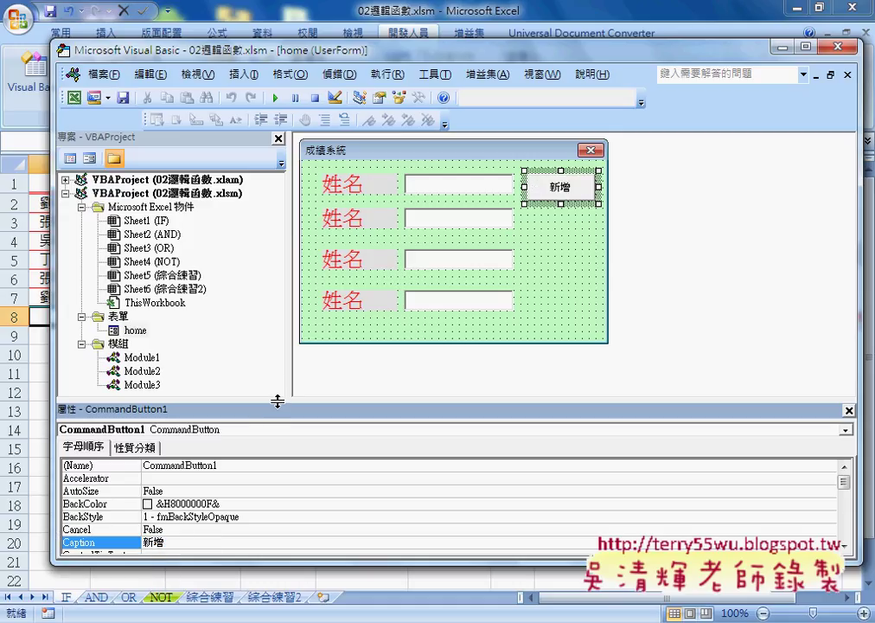
Step: Set the 新增 button's font size to 16 in the 字型 dialog
left_click_drag(278, 403, 278, 359)
scroll(122, 535, "down", 2)
left_click(122, 535)
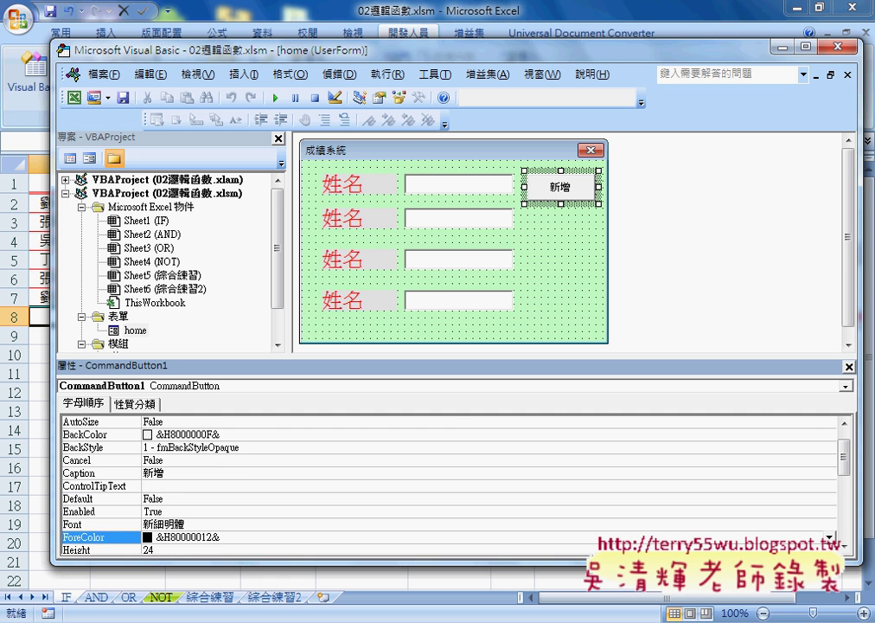
left_click(205, 524)
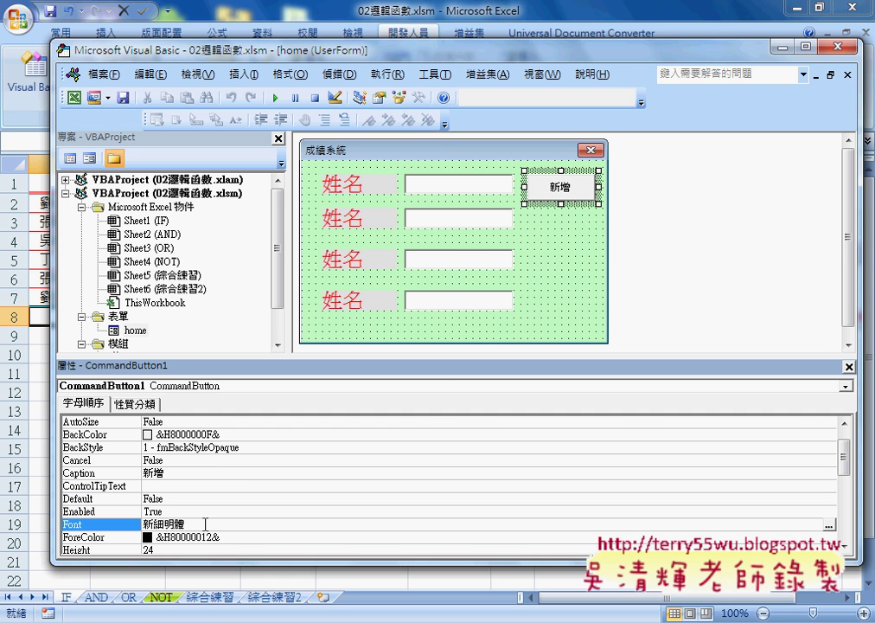
left_click(829, 525)
left_click(329, 249)
left_click(398, 183)
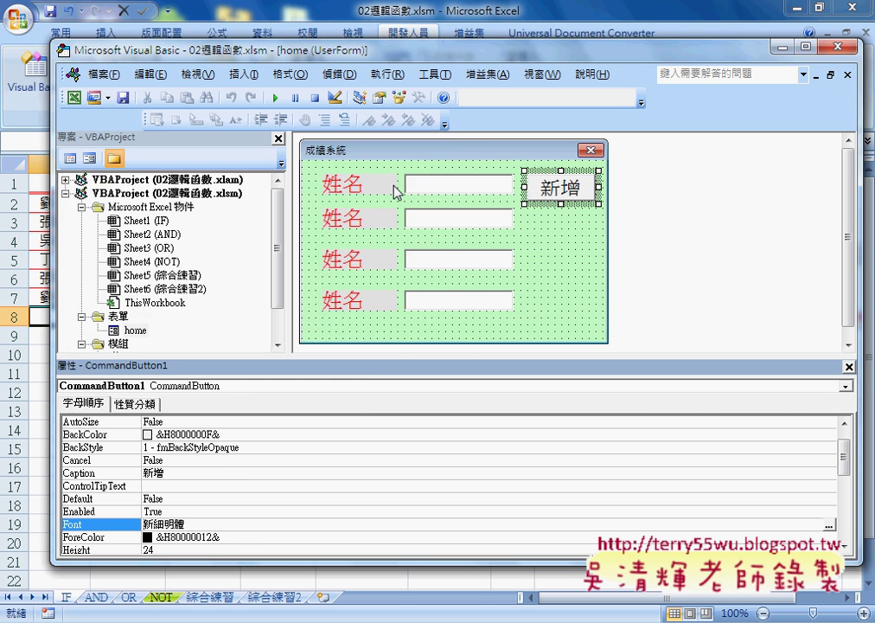
left_click(829, 525)
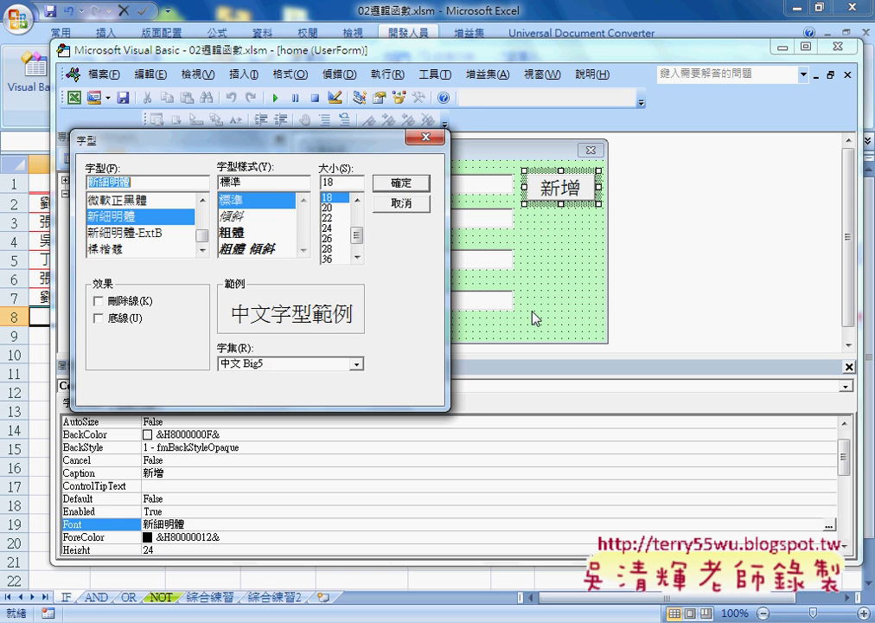
scroll(342, 208, "up", 3)
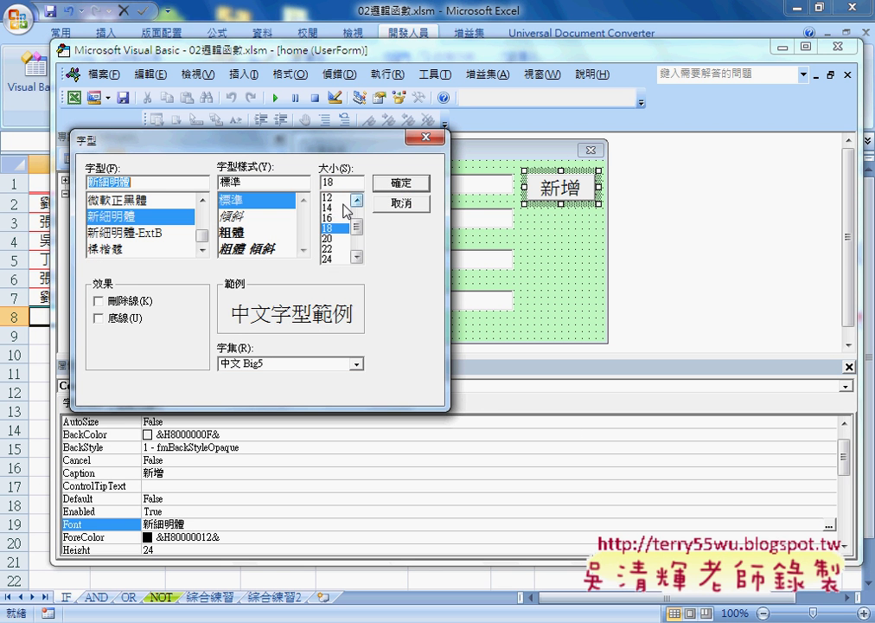
left_click(337, 218)
left_click(401, 182)
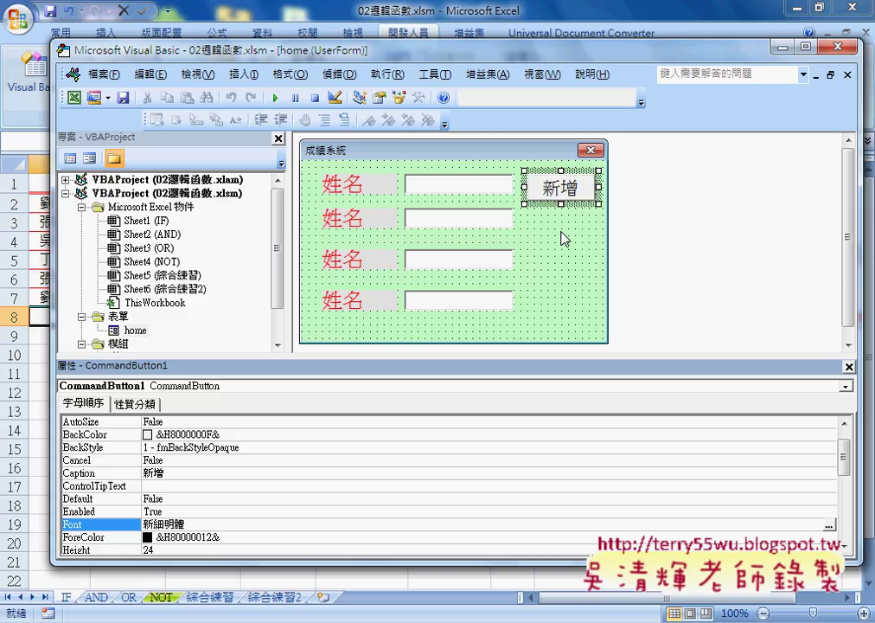
left_click(290, 75)
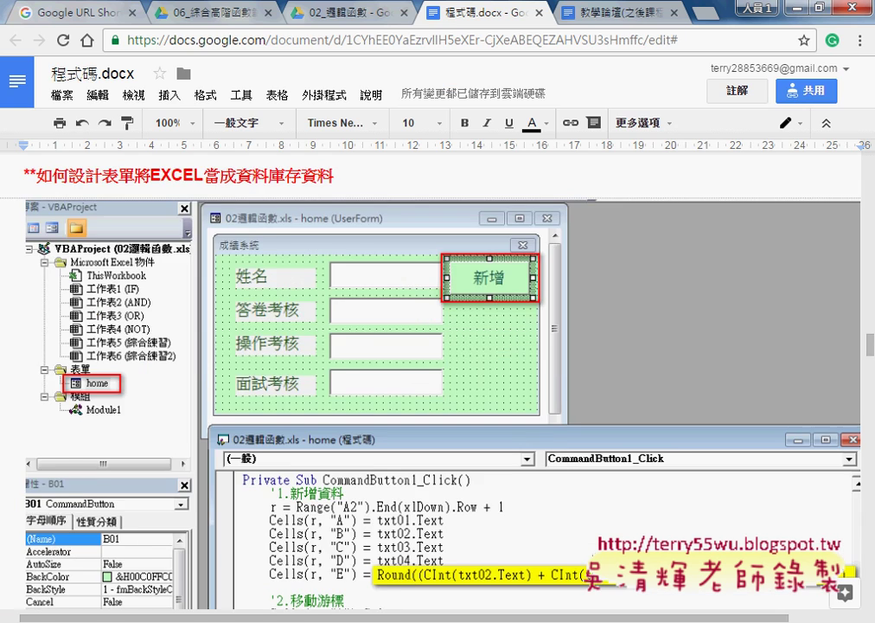
scroll(373, 547, "down", 3)
scroll(373, 547, "down", 1)
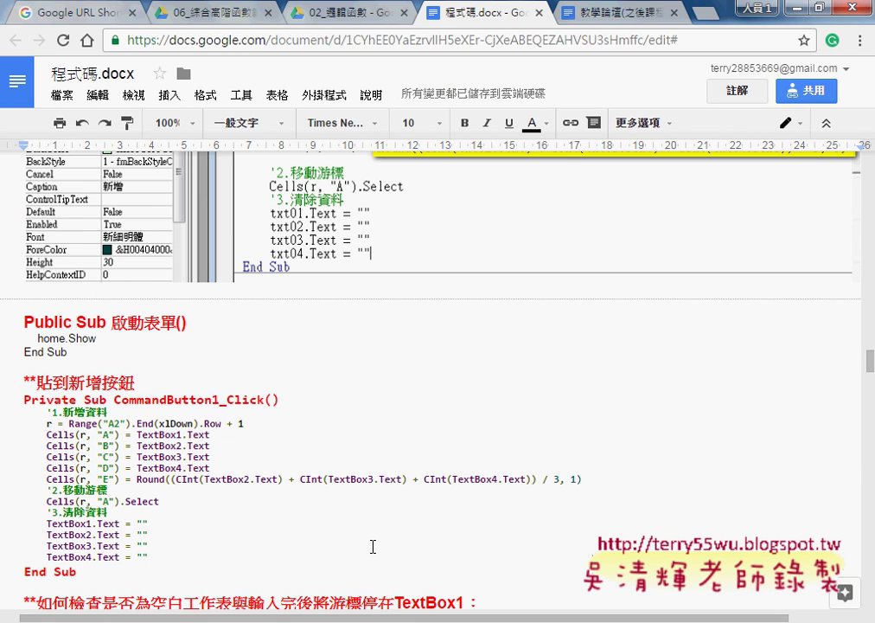